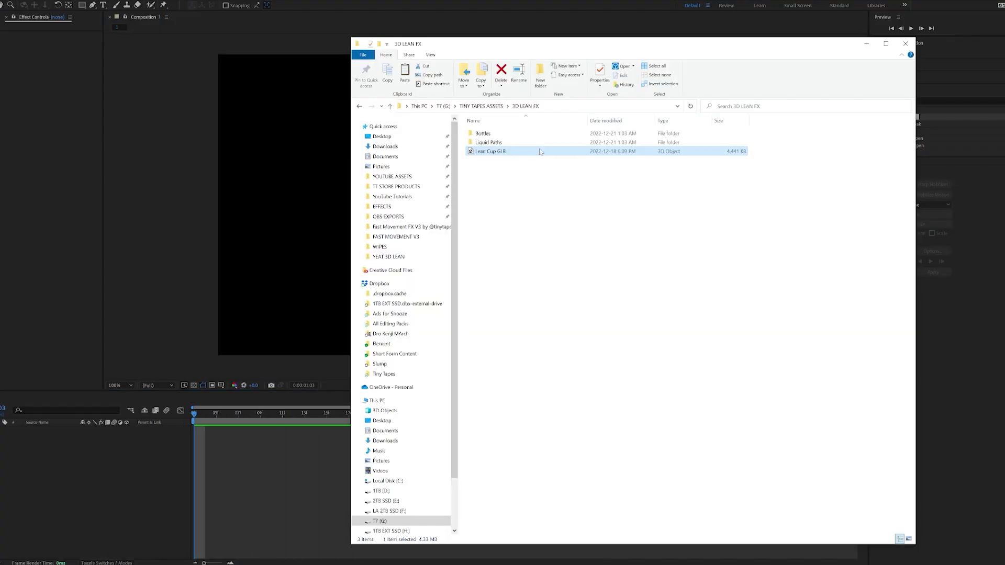
# Add the Lean Cup GLB model to the composition and accept its default model settings
pyautogui.moveTo(117, 448); pyautogui.dragTo(117, 460)
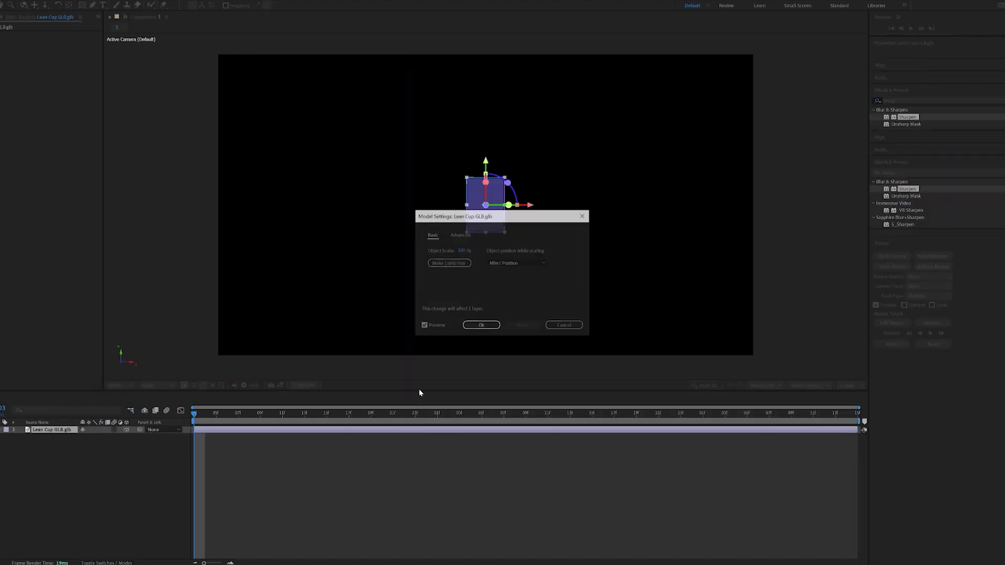
pyautogui.click(481, 325)
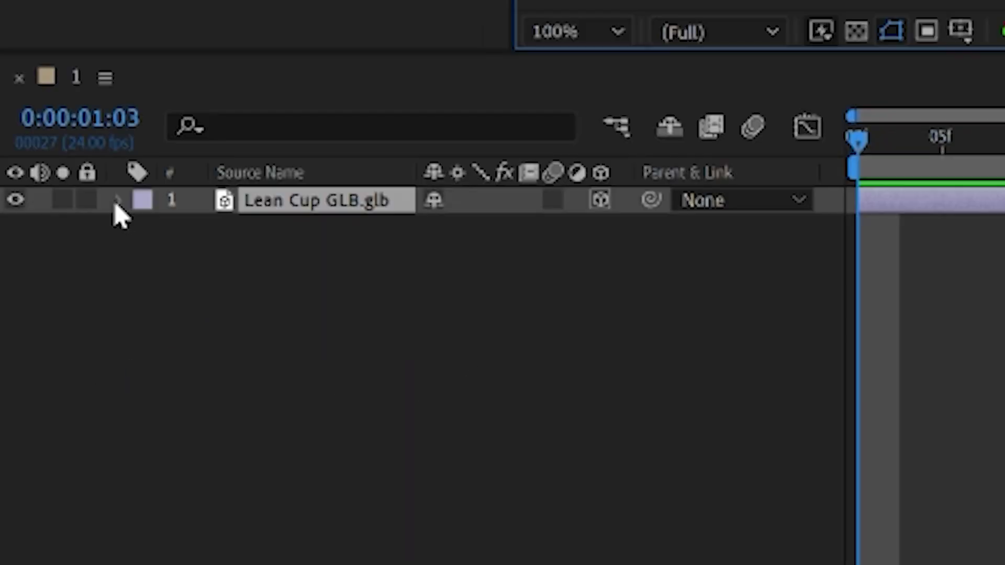
# Scale the Lean Cup layer up to 6.5% and tilt its orientation on all three axes so the liquid surface faces the camera
pyautogui.click(118, 201)
pyautogui.click(148, 228)
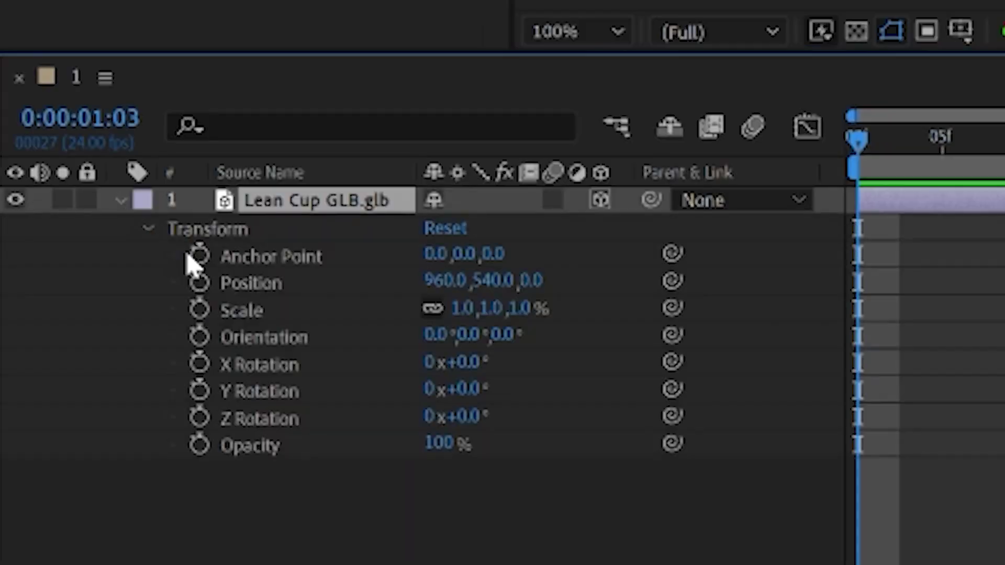
pyautogui.moveTo(462, 308); pyautogui.dragTo(597, 307)
pyautogui.moveTo(502, 335); pyautogui.dragTo(576, 336)
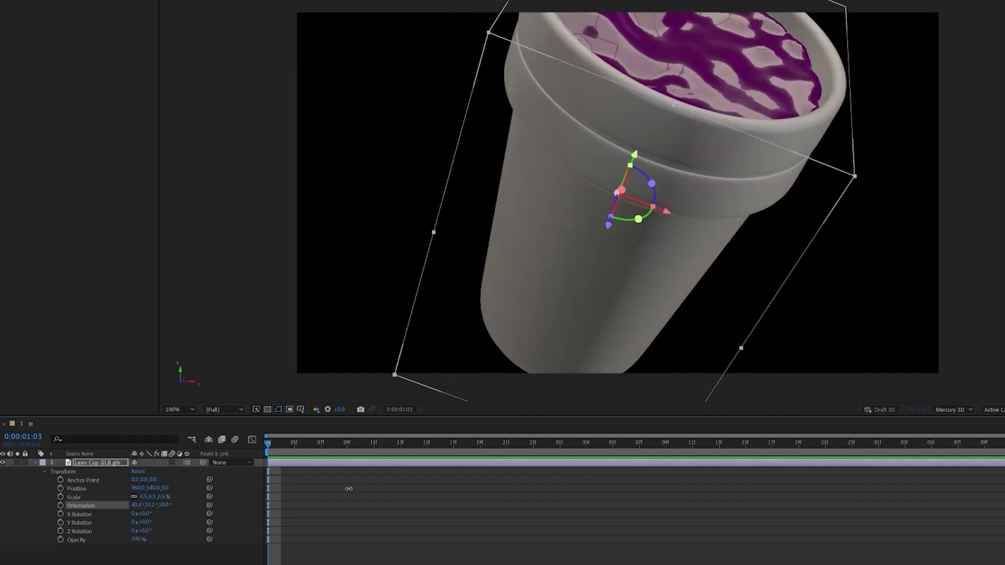
pyautogui.moveTo(348, 489)
pyautogui.mouseDown()
pyautogui.moveTo(524, 485)
pyautogui.moveTo(349, 489)
pyautogui.mouseUp()
# Select the track points on the ceiling area and create a null and camera from them
pyautogui.moveTo(668, 157); pyautogui.dragTo(356, 504)
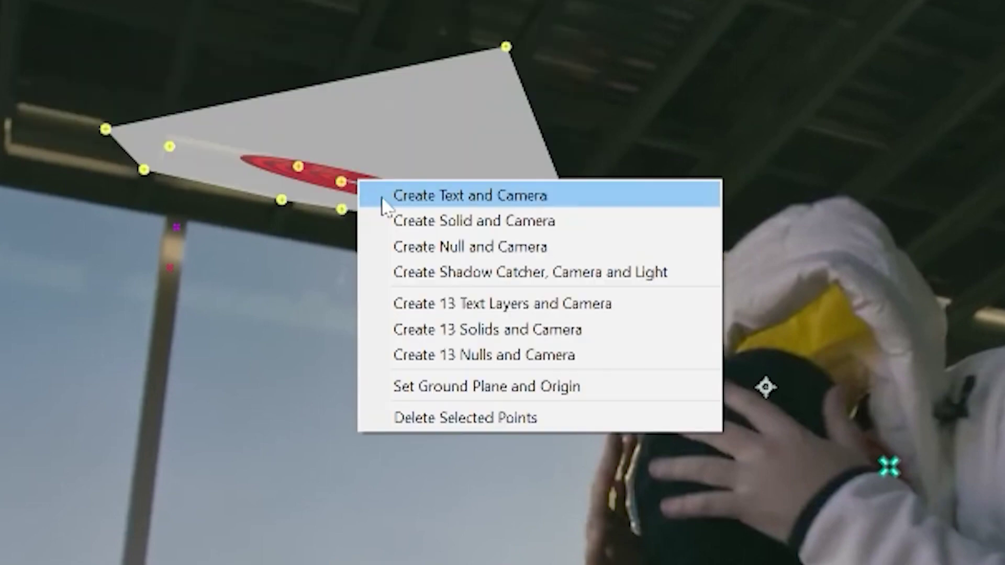
pyautogui.click(414, 246)
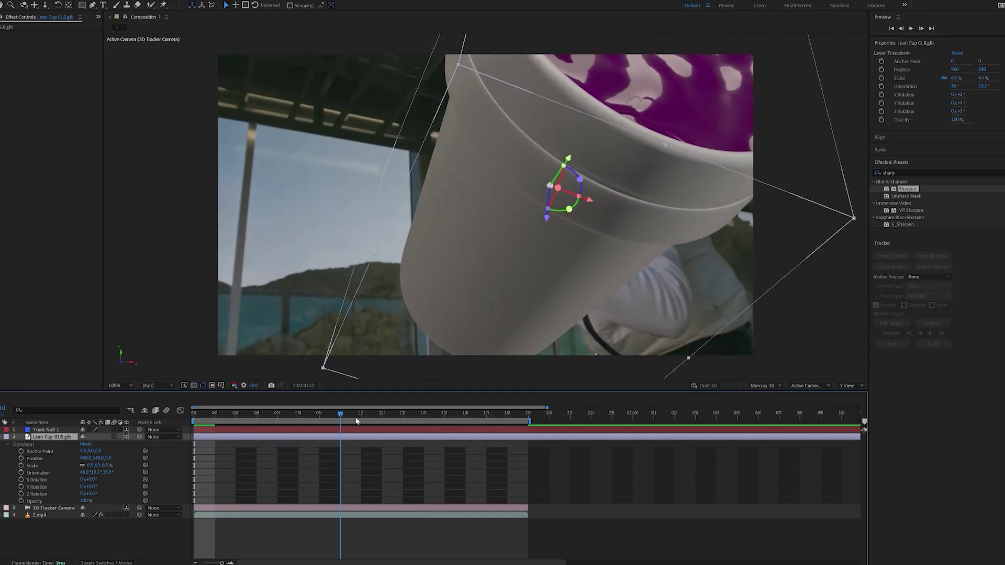
# Position the cup beside the performer at X -232, farther back in depth, and rotate it to an X orientation of 30°
pyautogui.moveTo(356, 421); pyautogui.dragTo(61, 425)
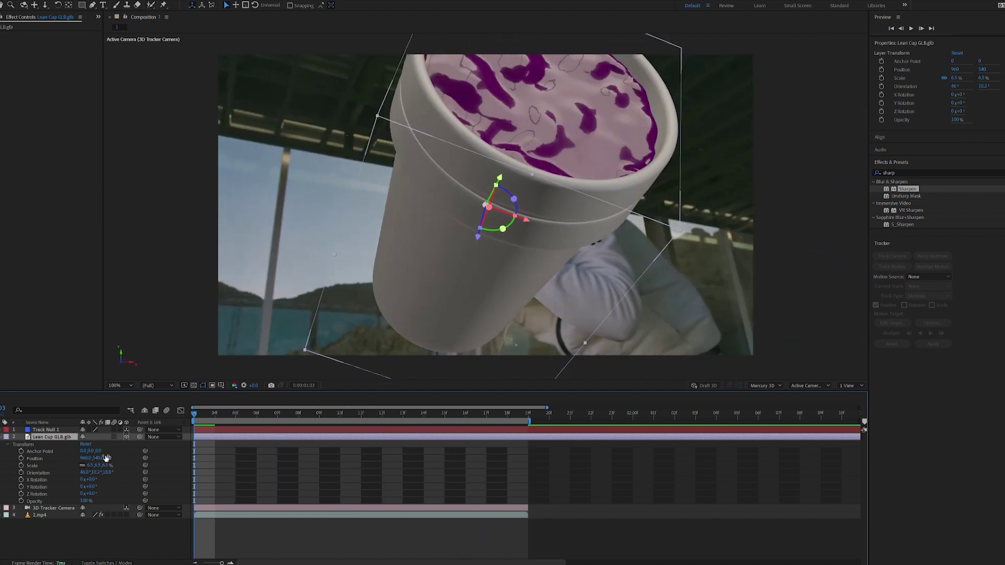
pyautogui.moveTo(206, 456); pyautogui.dragTo(293, 456)
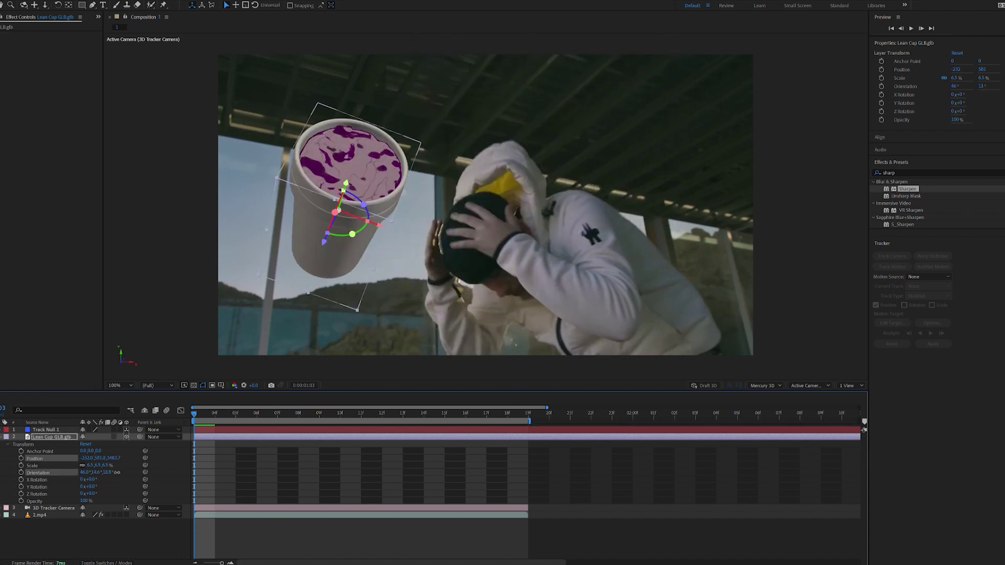
pyautogui.moveTo(96, 473); pyautogui.dragTo(139, 470)
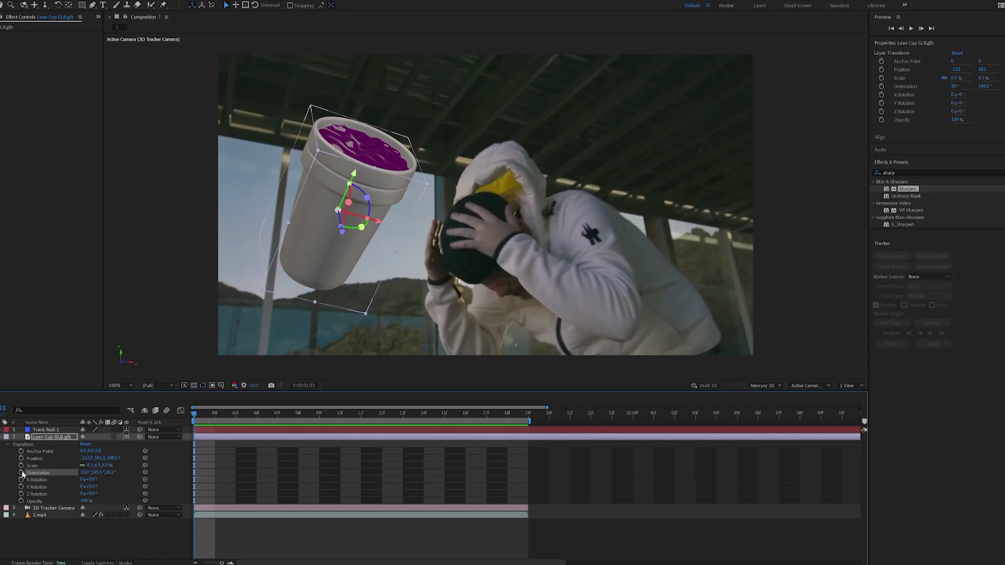
# Animate the cup's orientation with keyframes at 0:00:01:03 and 0:00:01:18, turning it around its Y axis, and preview the motion
pyautogui.moveTo(261, 417); pyautogui.dragTo(516, 421)
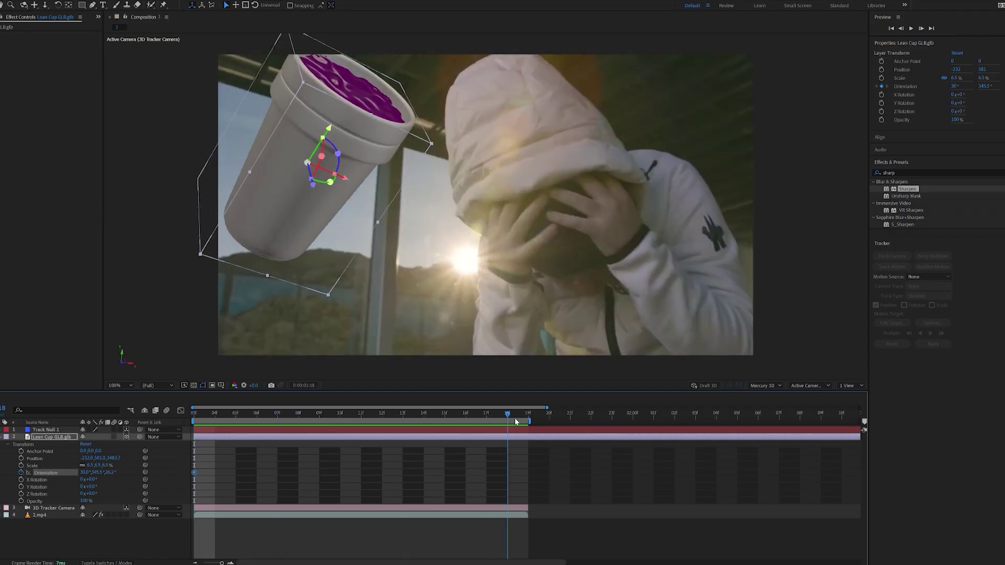
pyautogui.moveTo(124, 469); pyautogui.dragTo(53, 469)
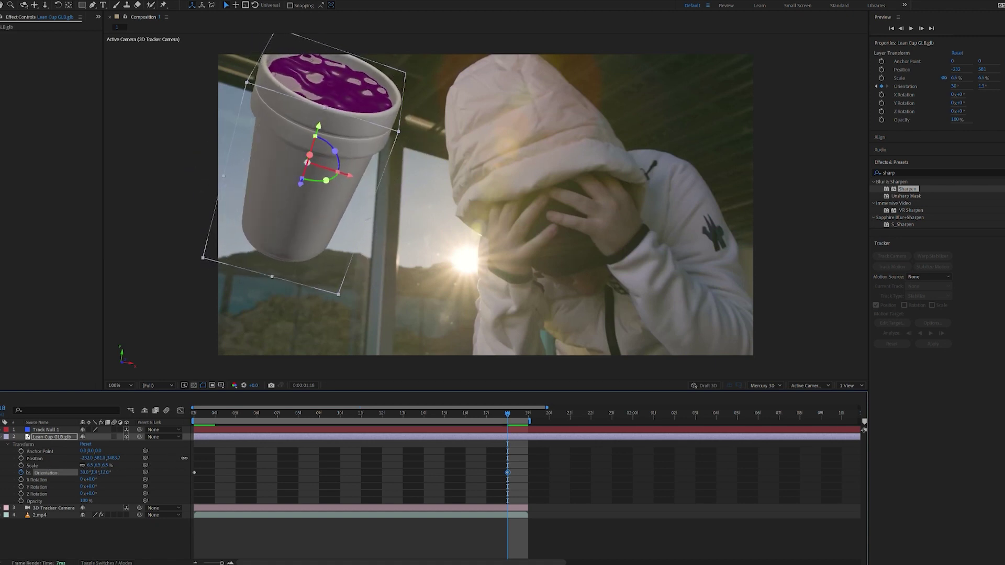
pyautogui.press('space')
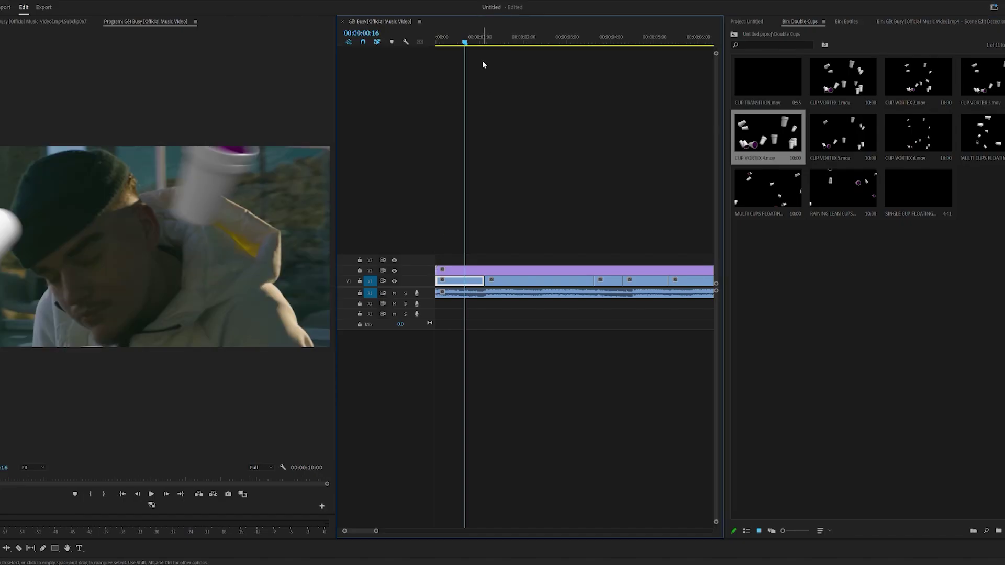
# In Premiere Pro, slow down the cup vortex clip above the first shot through Speed/Duration and play it back
pyautogui.moveTo(460, 40); pyautogui.dragTo(441, 39)
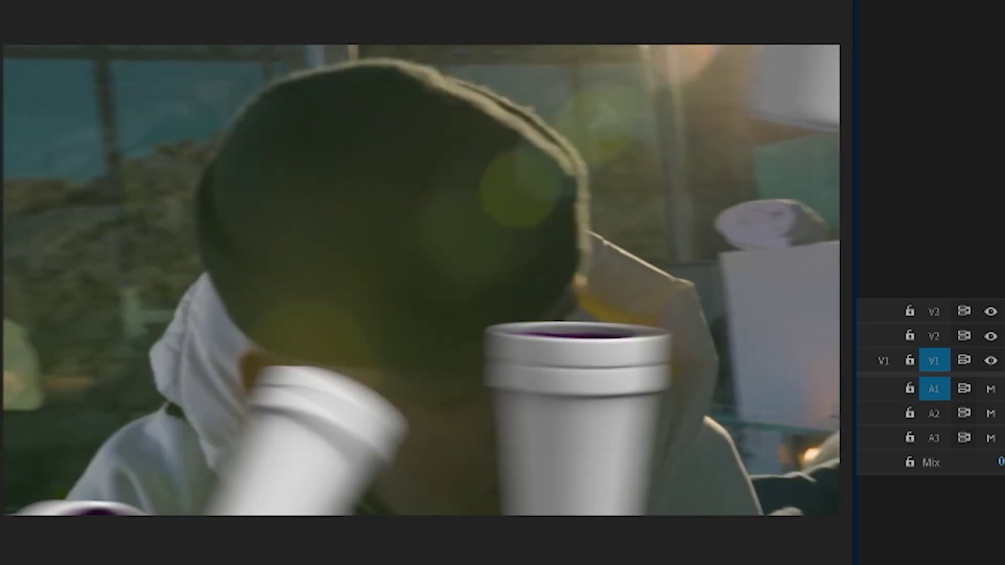
pyautogui.rightClick(393, 86)
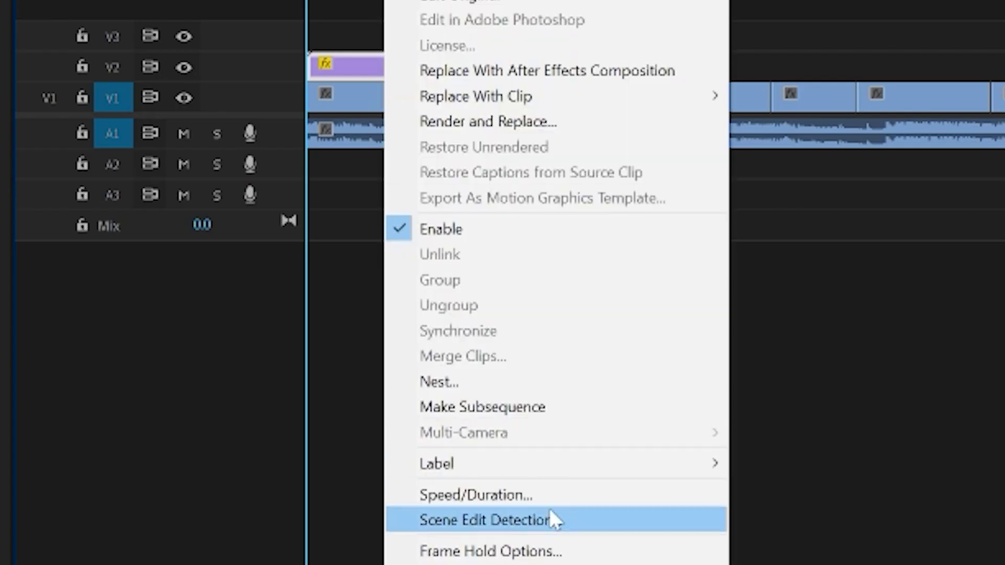
pyautogui.click(554, 519)
pyautogui.hotkey('ctrl', 'r')
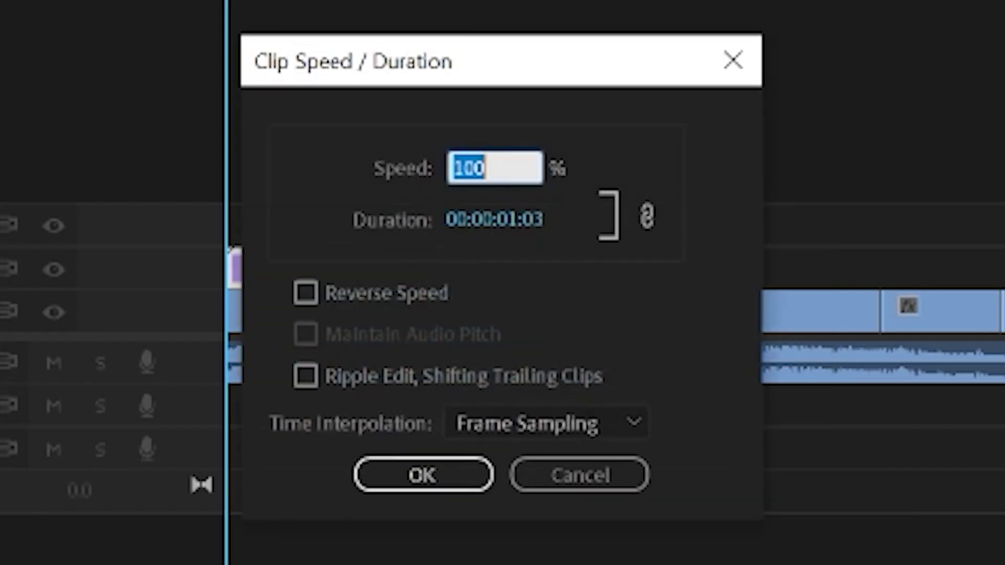
pyautogui.press('Return')
pyautogui.press('space')
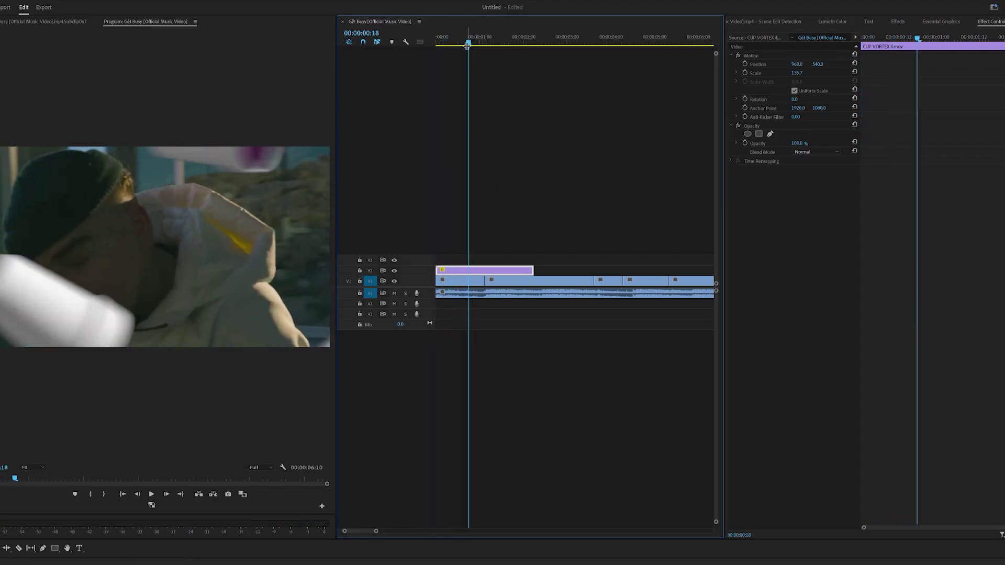
pyautogui.press('Home')
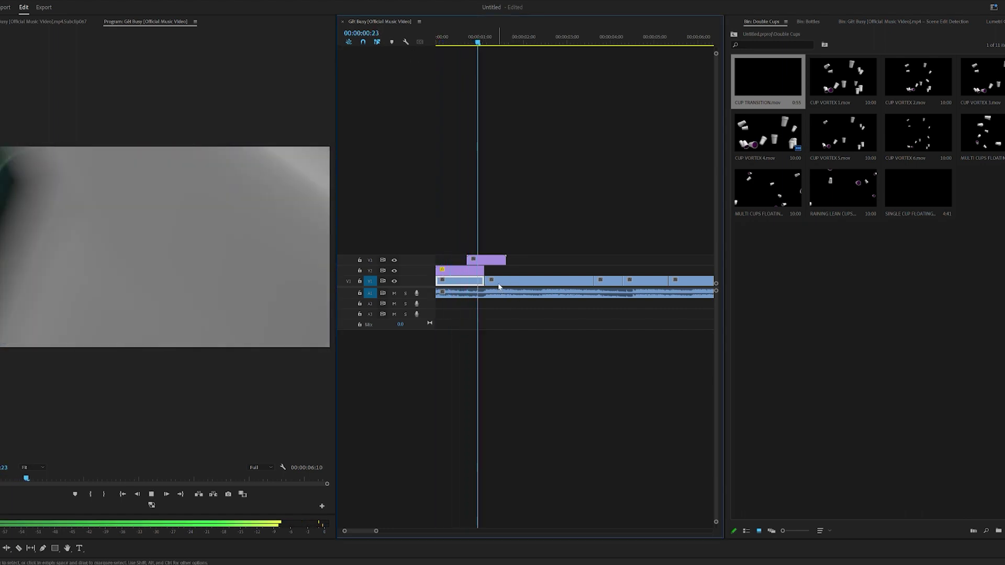
# Place BOTTLE VORTEX 1.mov on V2 above the second shot and cut it to that shot's length
pyautogui.press('space')
pyautogui.moveTo(554, 71); pyautogui.dragTo(526, 71)
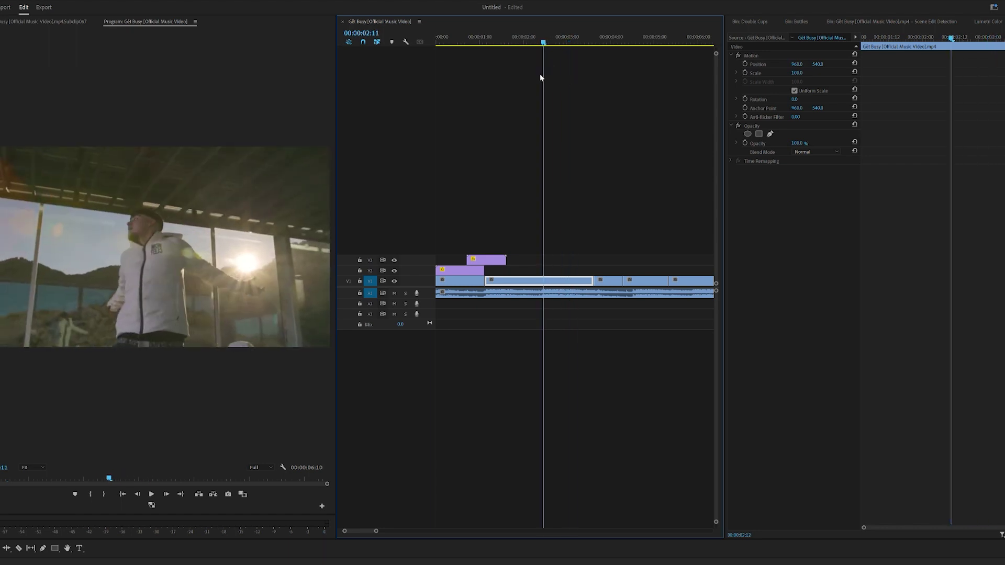
pyautogui.click(796, 21)
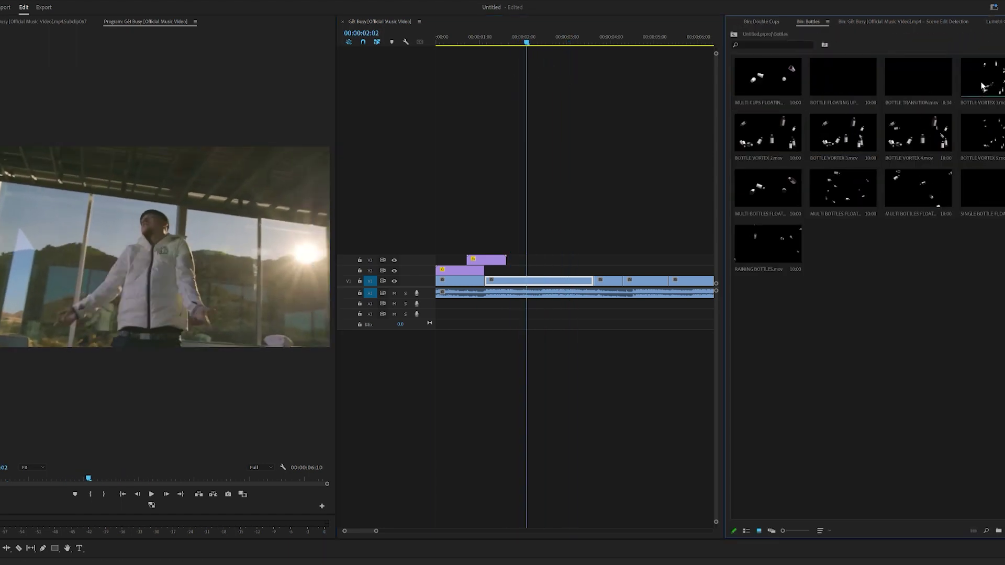
pyautogui.moveTo(982, 86); pyautogui.dragTo(597, 270)
pyautogui.press('c')
pyautogui.click(568, 273)
# Scale the bottle vortex clip down to about 66.6 and start position and scale keyframes at the clip's beginning
pyautogui.hotkey('shift', '5')
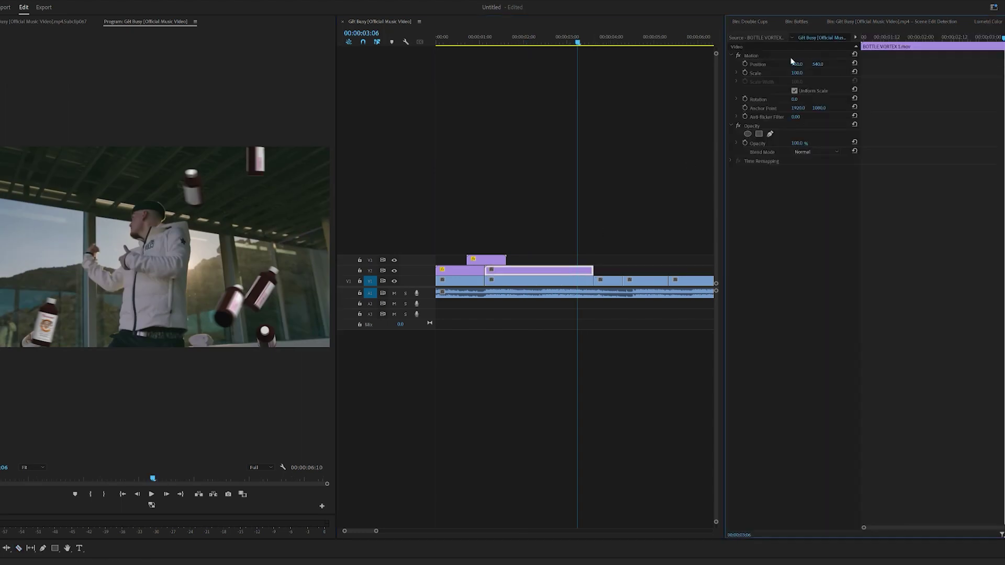
pyautogui.moveTo(797, 73); pyautogui.dragTo(779, 73)
pyautogui.moveTo(532, 39); pyautogui.dragTo(521, 57)
# Keyframe the bottle clip's position so the bottles follow the performer through the shot, and play back the result
pyautogui.moveTo(893, 38)
pyautogui.mouseDown()
pyautogui.moveTo(858, 39)
pyautogui.moveTo(907, 43)
pyautogui.mouseUp()
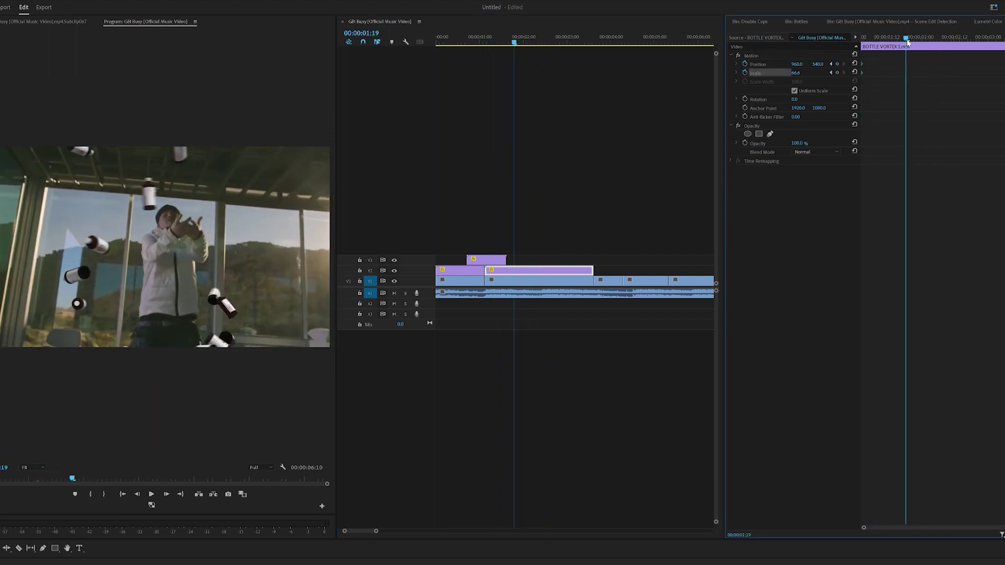
pyautogui.moveTo(168, 251); pyautogui.dragTo(184, 257)
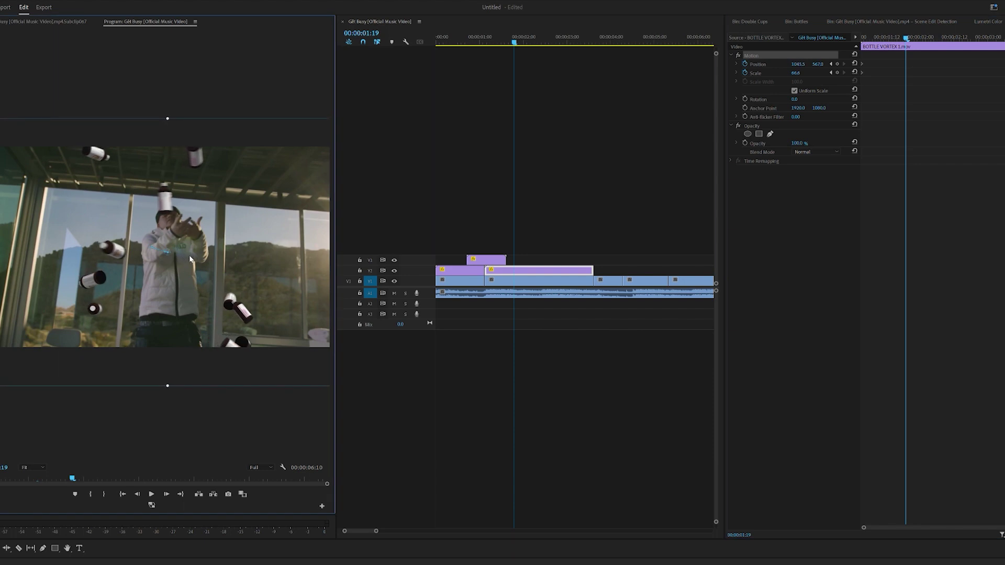
pyautogui.click(495, 39)
pyautogui.press('space')
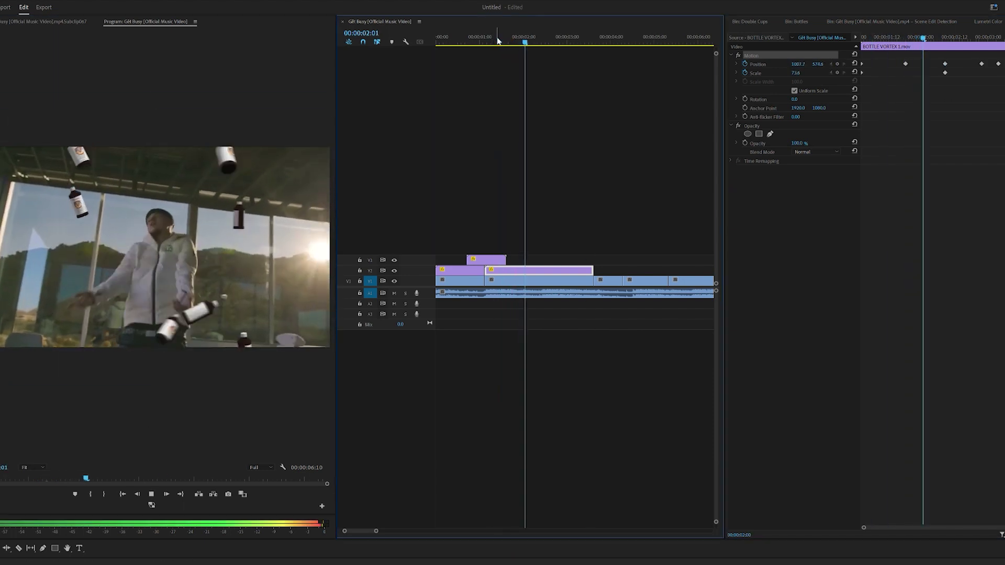
pyautogui.click(503, 42)
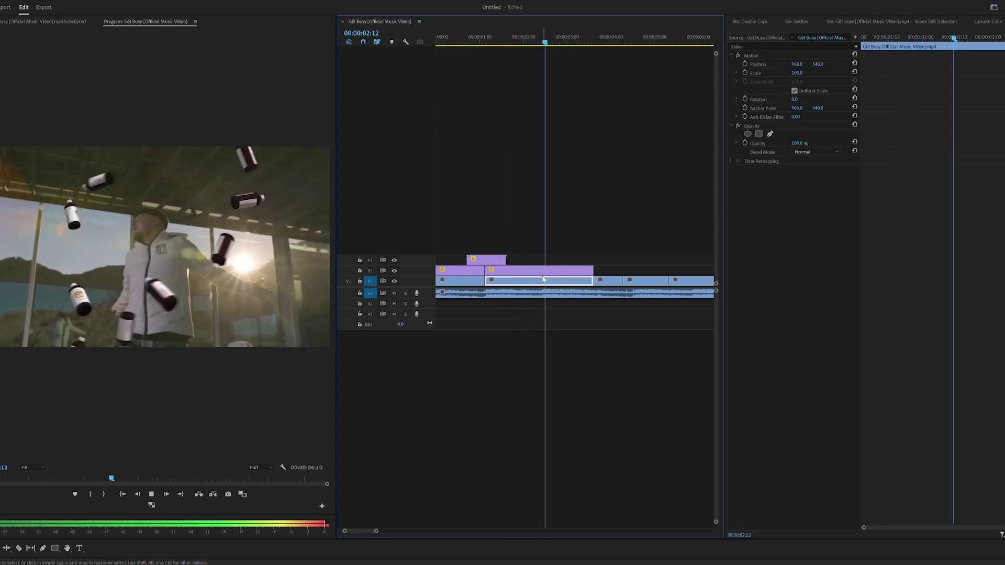
# Split the bottle vortex clip at 00:00:02:11, slow its second part to 50% speed and play it back
pyautogui.press('space')
pyautogui.moveTo(562, 42)
pyautogui.mouseDown()
pyautogui.moveTo(533, 42)
pyautogui.moveTo(544, 43)
pyautogui.mouseUp()
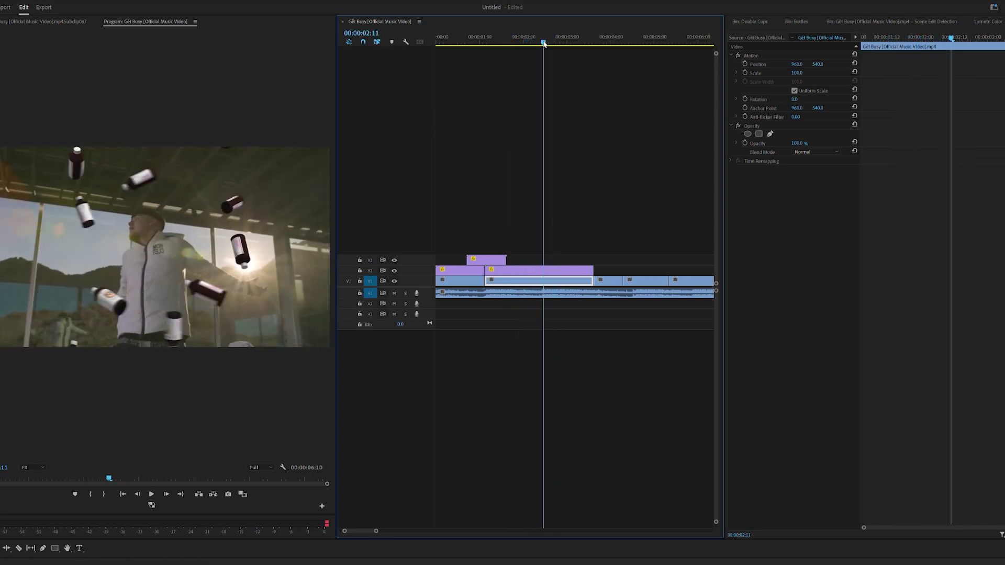
pyautogui.rightClick(564, 276)
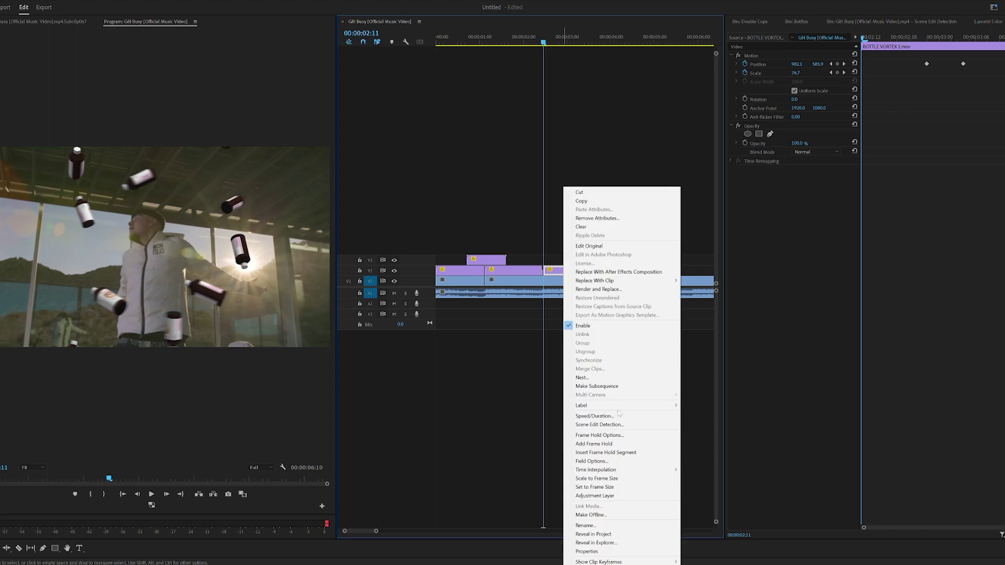
pyautogui.click(622, 410)
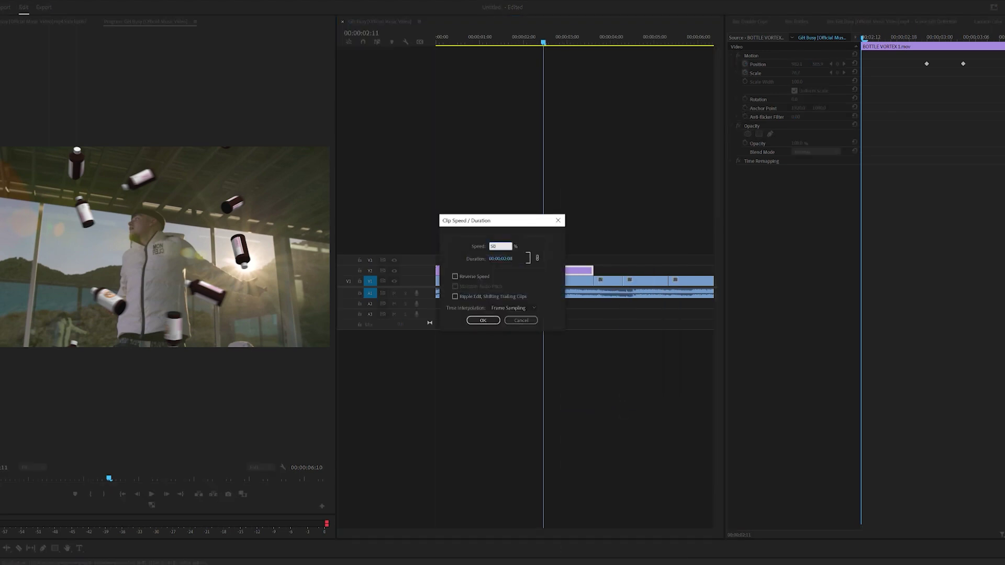
pyautogui.press('Return')
pyautogui.click(527, 40)
pyautogui.press('space')
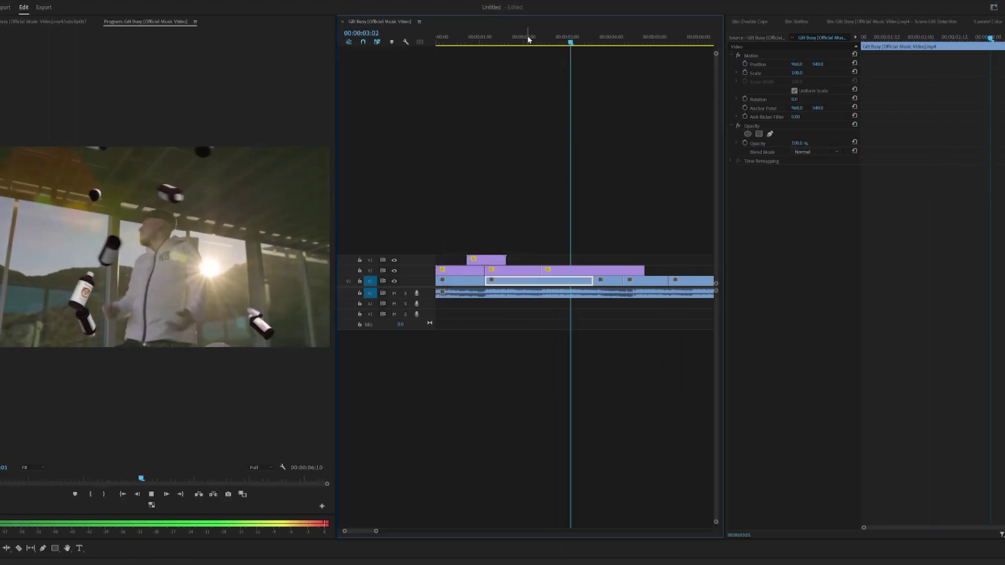
# Split the slowed bottle clip at 00:00:03:05 and adjust the speed of its last piece
pyautogui.moveTo(567, 39); pyautogui.dragTo(574, 46)
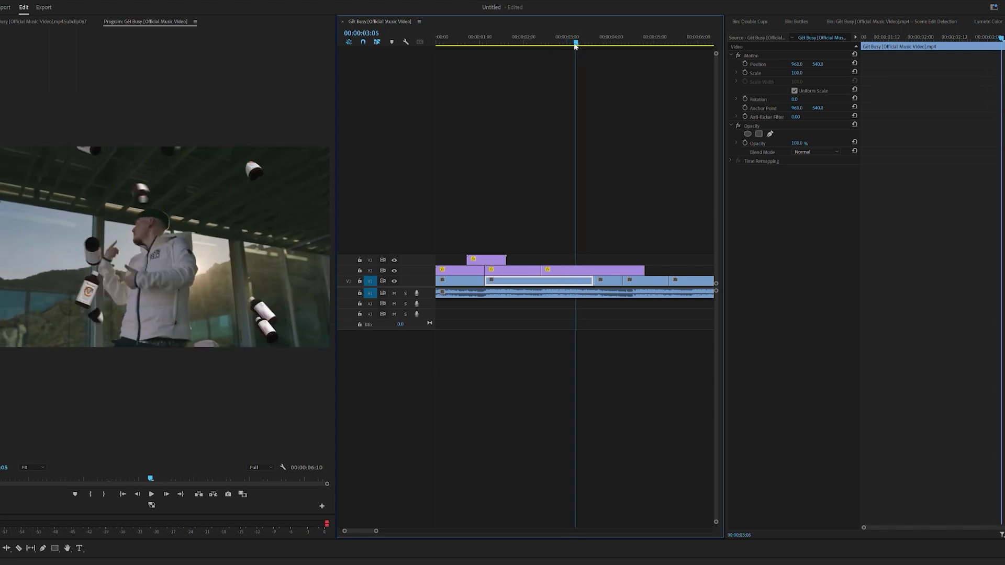
pyautogui.click(576, 268)
pyautogui.press('v')
pyautogui.rightClick(595, 270)
pyautogui.click(638, 416)
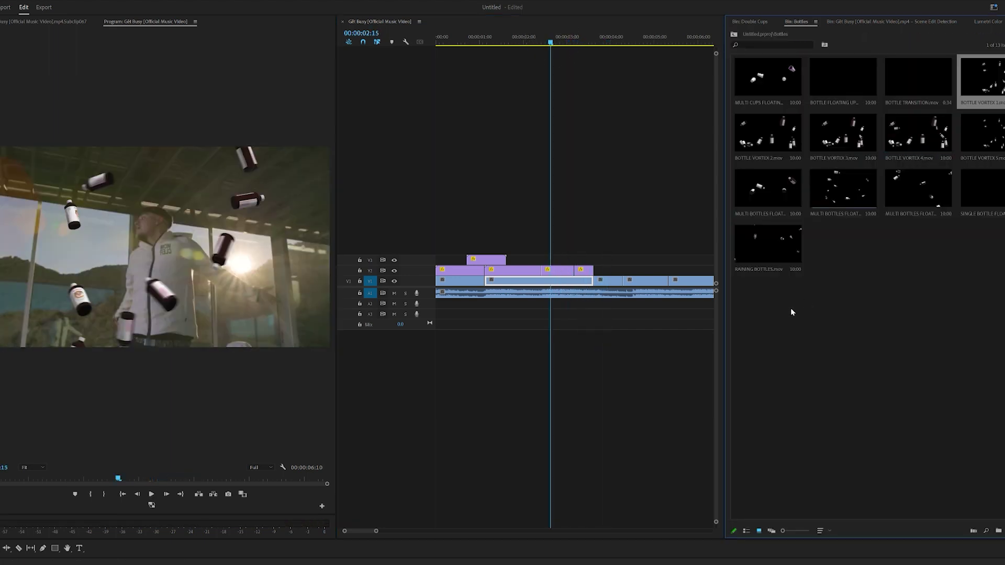
# Move the cup transition clip up to V4 and lay BOTTLE VORTEX 4.mov on V3 from the start of the second shot
pyautogui.moveTo(488, 261); pyautogui.dragTo(487, 248)
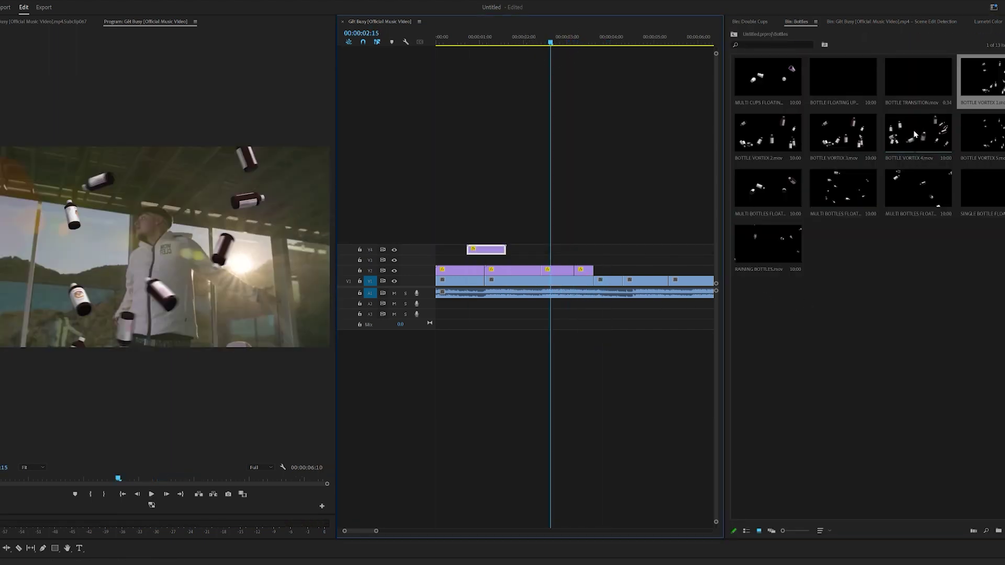
pyautogui.moveTo(913, 138); pyautogui.dragTo(509, 264)
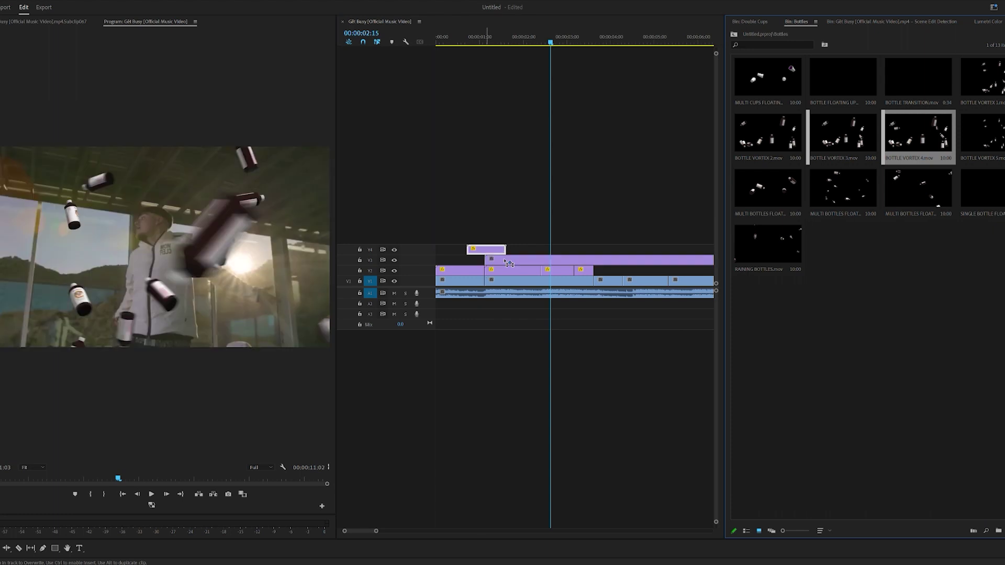
pyautogui.click(489, 43)
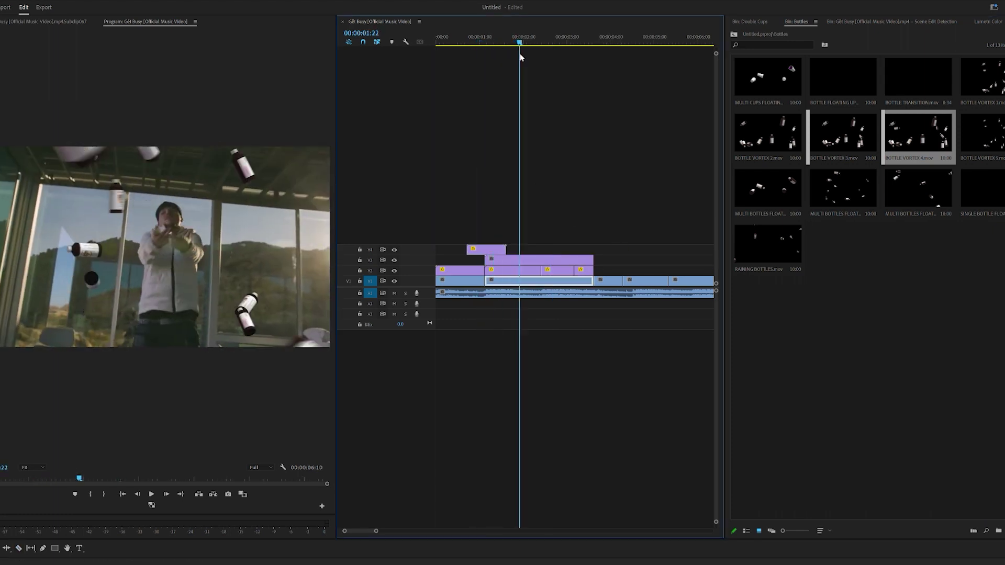
# Select the added bottle clip on V3 and open its effect settings
pyautogui.moveTo(534, 65); pyautogui.dragTo(529, 62)
pyautogui.click(530, 259)
pyautogui.click(1002, 22)
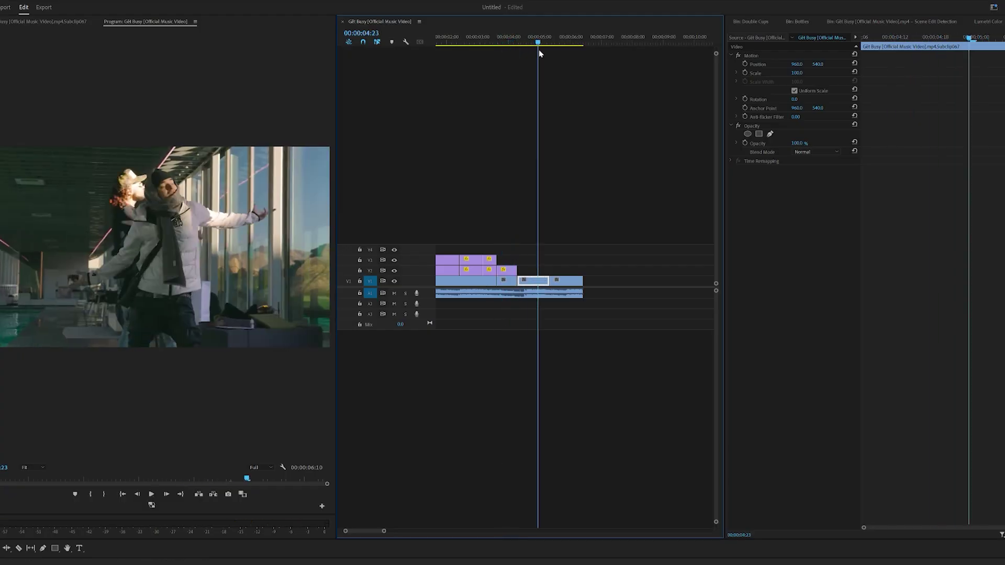
# Add MULTI CUPS FLOATING UP.mov from the Double Cups bin on V2 over the fourth shot and trim it to the shot's length
pyautogui.click(999, 22)
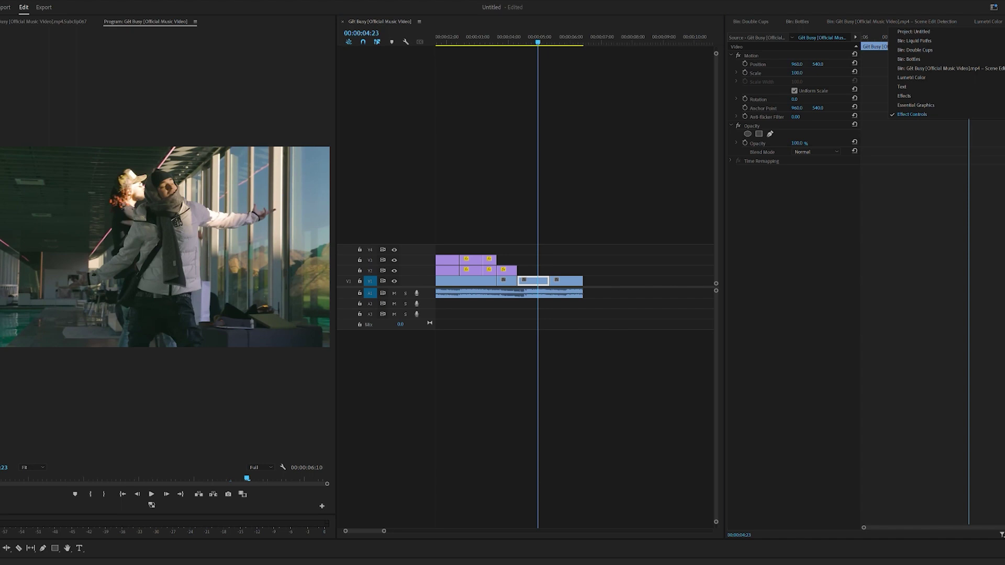
pyautogui.click(998, 50)
pyautogui.moveTo(698, 181); pyautogui.dragTo(523, 271)
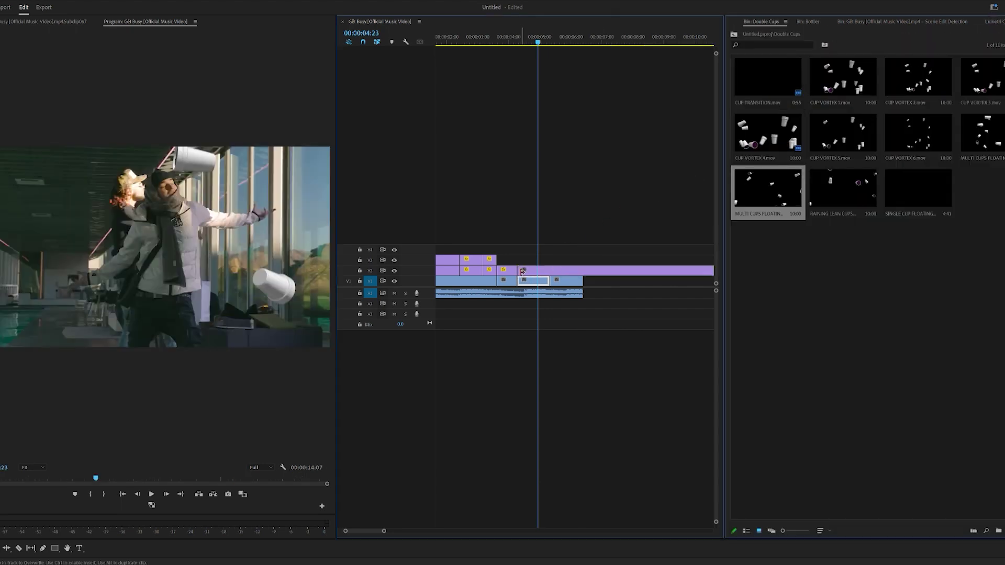
pyautogui.press('Delete')
# Turn on position and scale keyframes for the floating cups clip on V2 at its start, 00:00:04:07, and go towards its end
pyautogui.moveTo(537, 41)
pyautogui.mouseDown()
pyautogui.moveTo(518, 40)
pyautogui.moveTo(531, 43)
pyautogui.mouseUp()
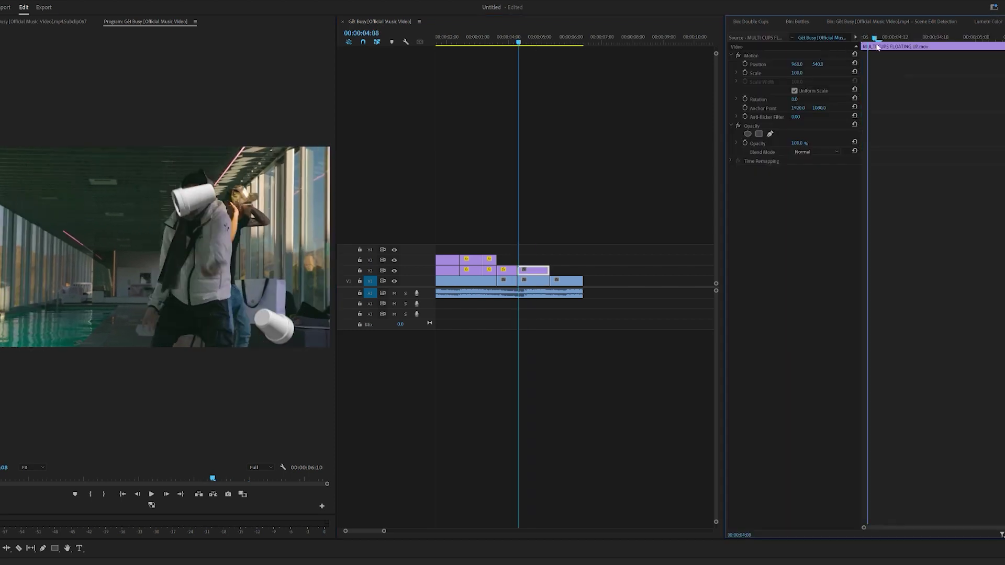
pyautogui.moveTo(873, 40); pyautogui.dragTo(861, 49)
pyautogui.press('Up')
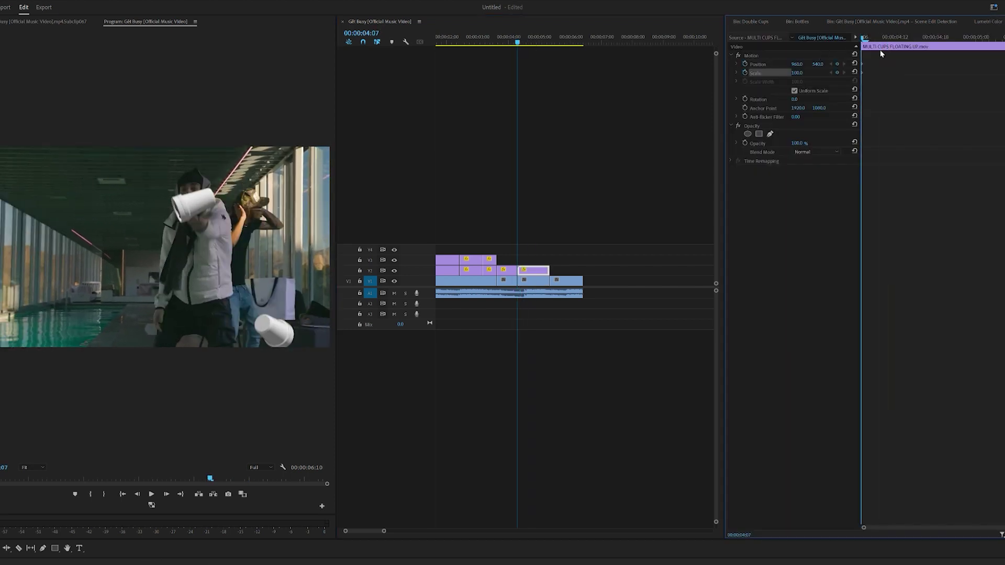
pyautogui.moveTo(884, 37); pyautogui.dragTo(997, 47)
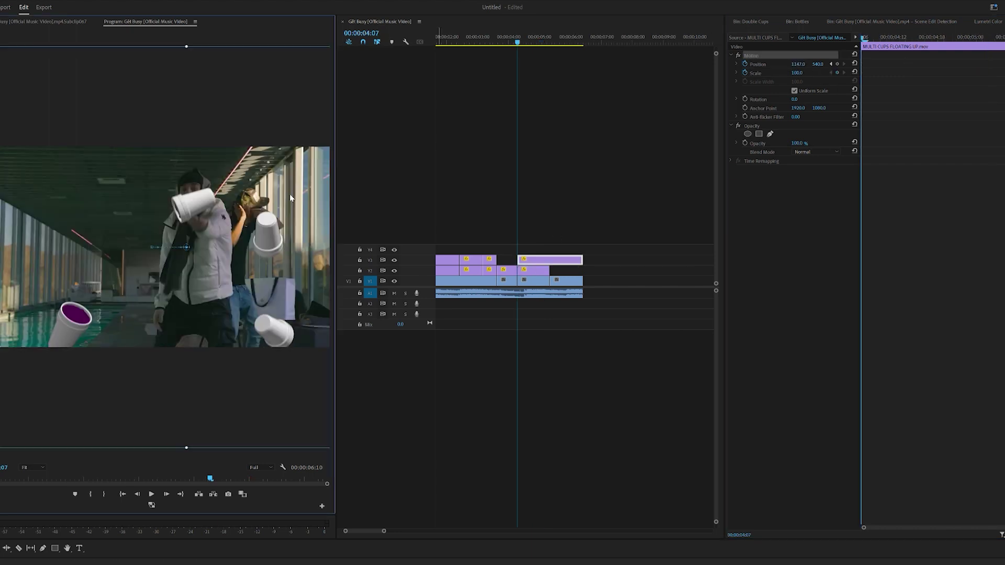
# Reposition and rescale the second floating cups clip on V3 in the frame, and play the section back
pyautogui.moveTo(289, 197); pyautogui.dragTo(286, 157)
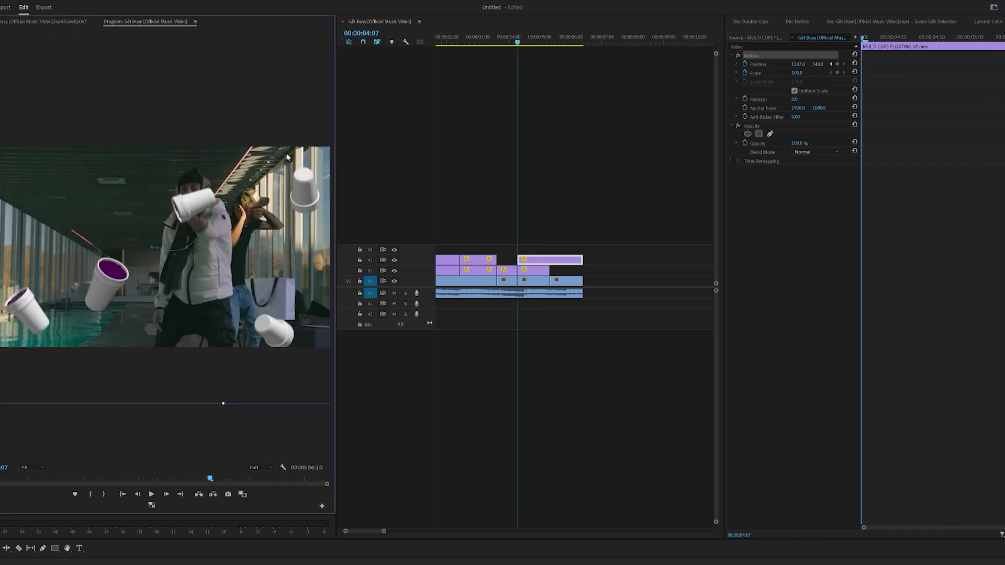
pyautogui.moveTo(796, 72); pyautogui.dragTo(811, 73)
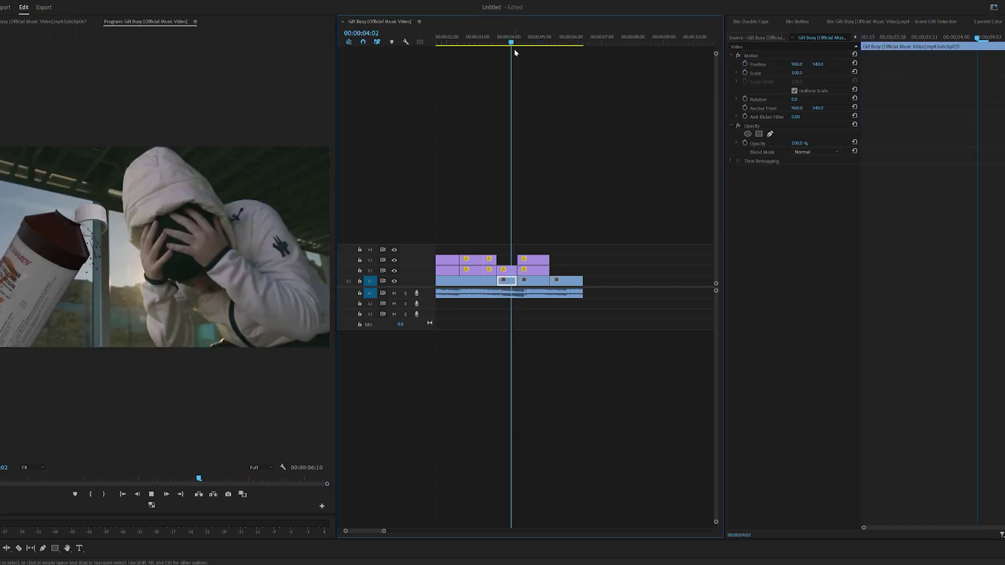
pyautogui.press('space')
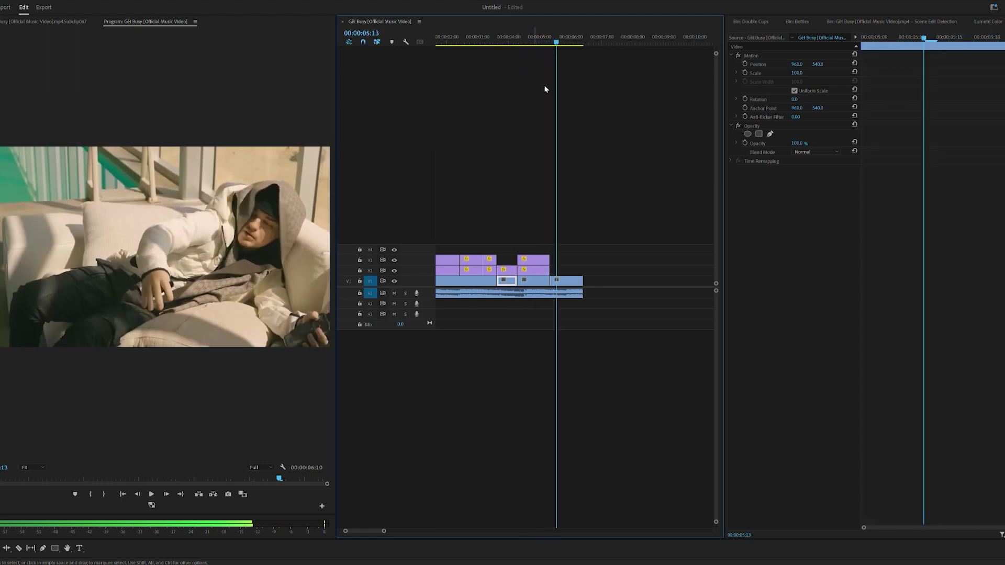
pyautogui.press('space')
# Lay LIQUID LEAN PATH.mov from the Liquid Paths bin on V2 from the start of the last shot and preview it at 00:00:05:21
pyautogui.click(998, 22)
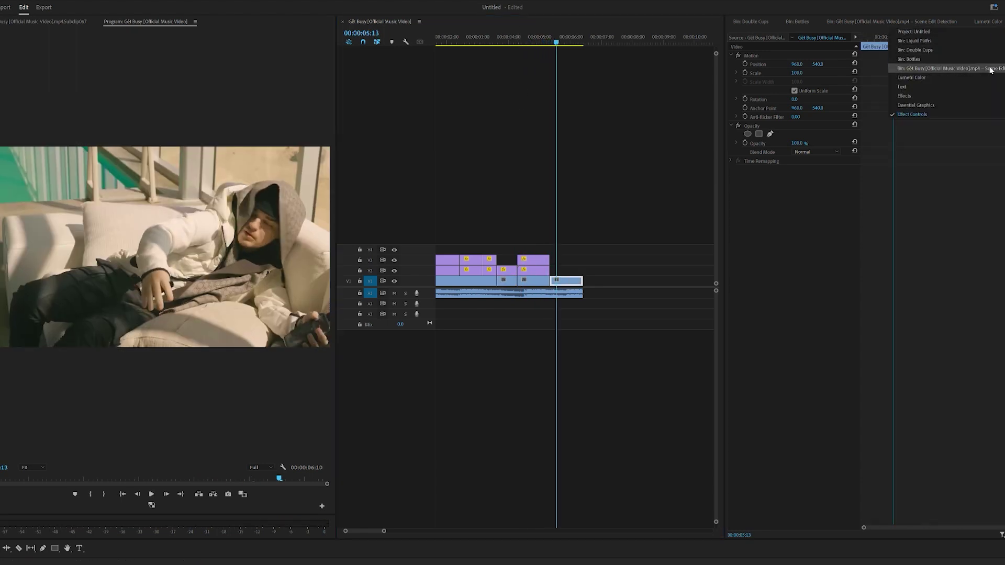
pyautogui.click(953, 42)
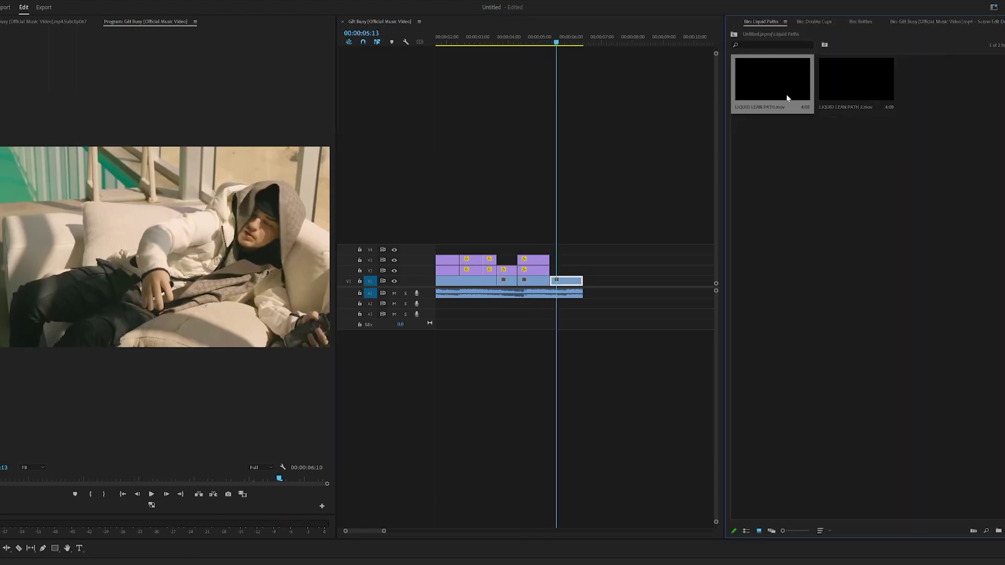
pyautogui.moveTo(775, 81); pyautogui.dragTo(561, 269)
pyautogui.moveTo(555, 42)
pyautogui.mouseDown()
pyautogui.moveTo(545, 40)
pyautogui.moveTo(584, 44)
pyautogui.moveTo(566, 42)
pyautogui.mouseUp()
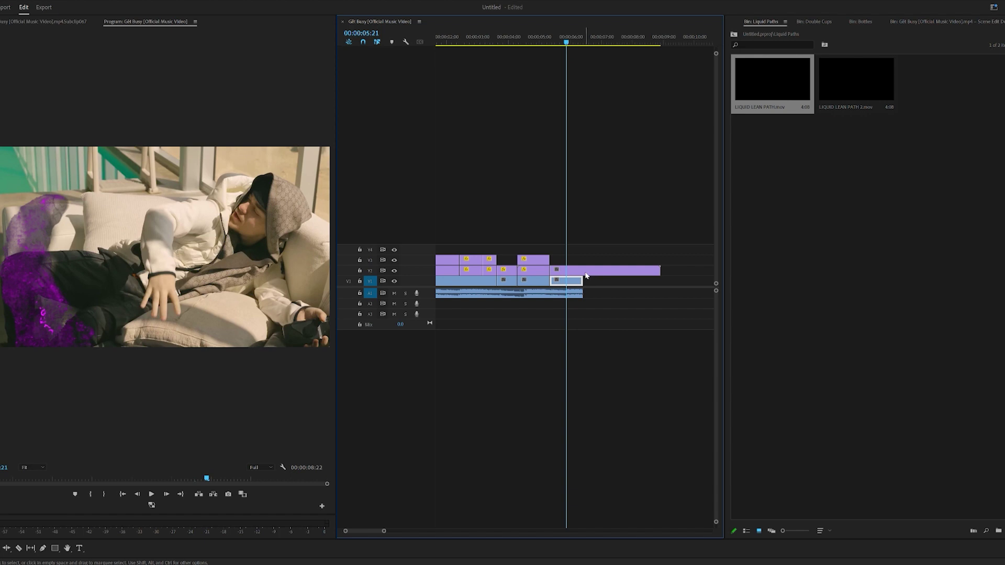
# Set the speed of the liquid path clip on V2 to 250% and play it back
pyautogui.rightClick(585, 273)
pyautogui.click(648, 424)
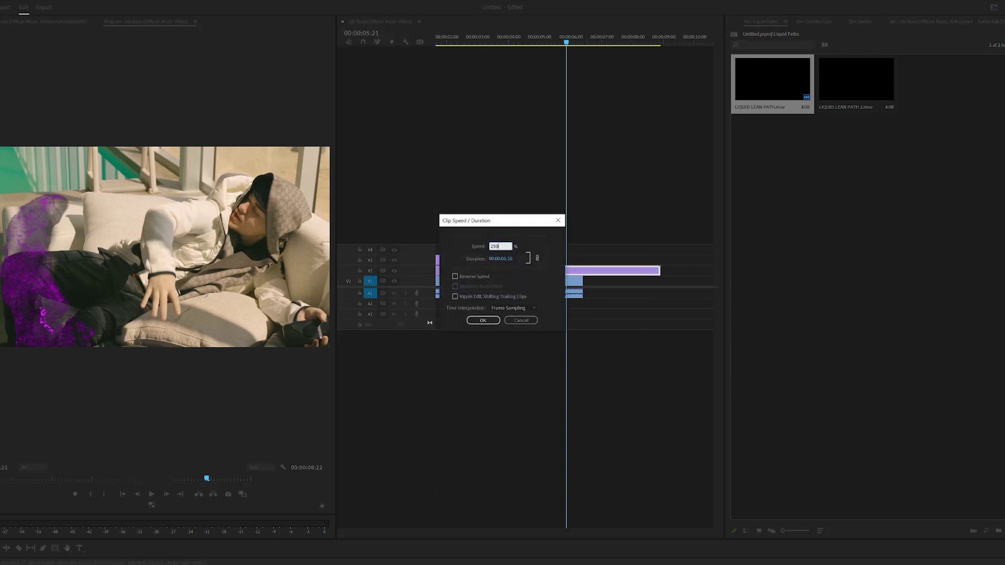
pyautogui.press('Return')
pyautogui.click(544, 37)
pyautogui.press('space')
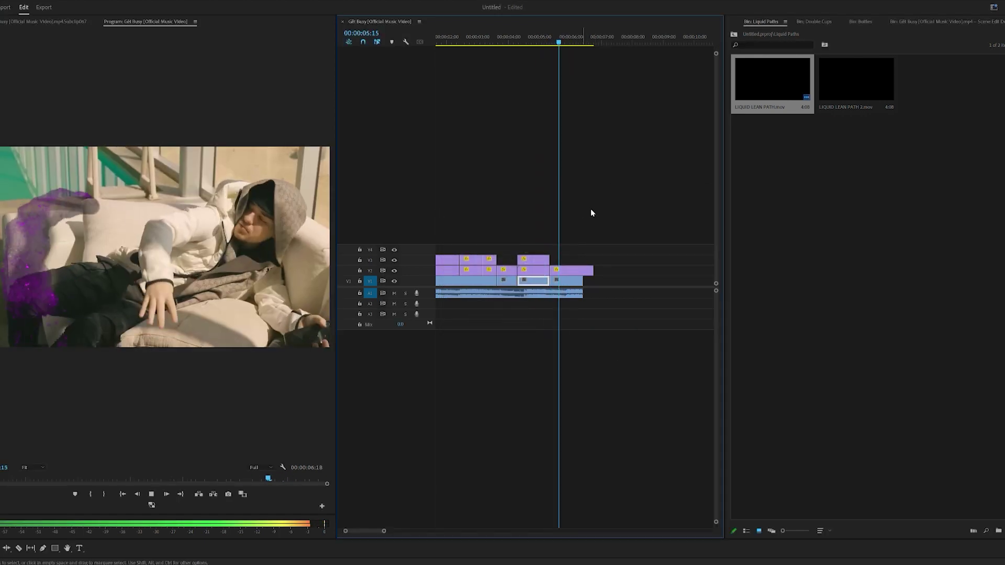
pyautogui.press('space')
# Select the liquid path clip on V2, open its effect settings, and play the sequence from the start
pyautogui.moveTo(581, 46); pyautogui.dragTo(567, 48)
pyautogui.click(574, 271)
pyautogui.click(1001, 21)
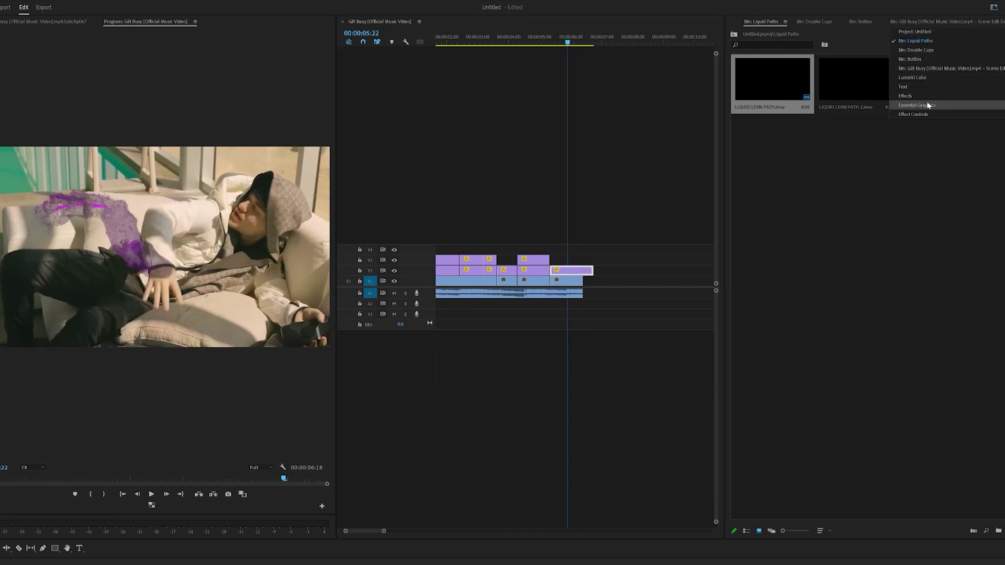
pyautogui.click(923, 114)
pyautogui.moveTo(550, 47)
pyautogui.mouseDown()
pyautogui.moveTo(576, 52)
pyautogui.moveTo(551, 60)
pyautogui.mouseUp()
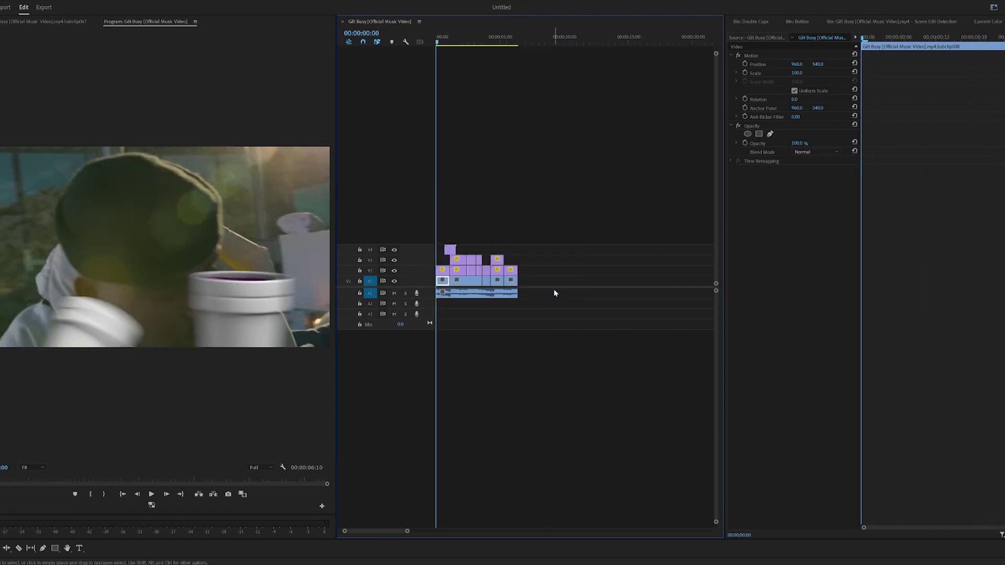
pyautogui.press('space')
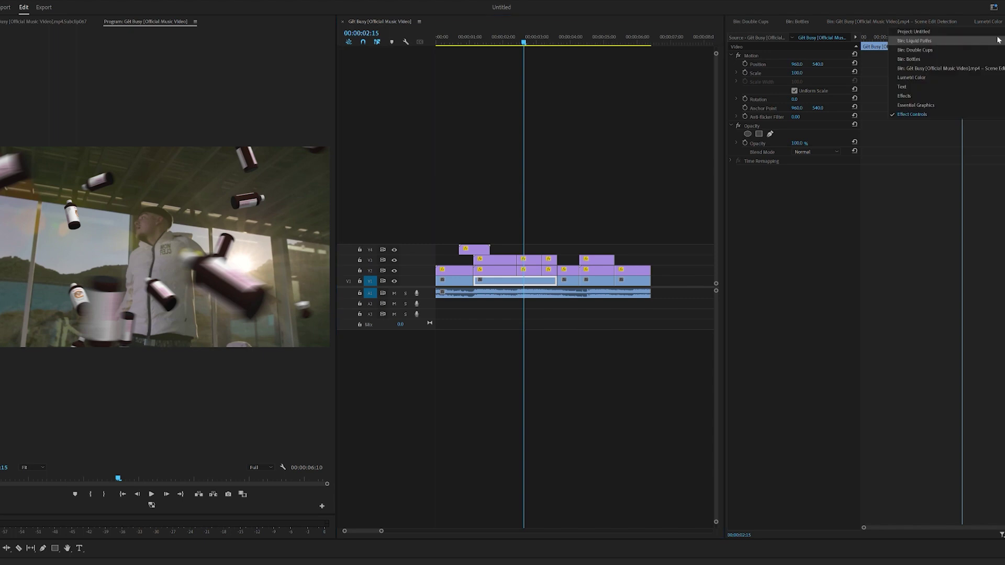
# Create a new adjustment layer in the main project bin
pyautogui.click(998, 39)
pyautogui.rightClick(908, 202)
pyautogui.moveTo(943, 243)
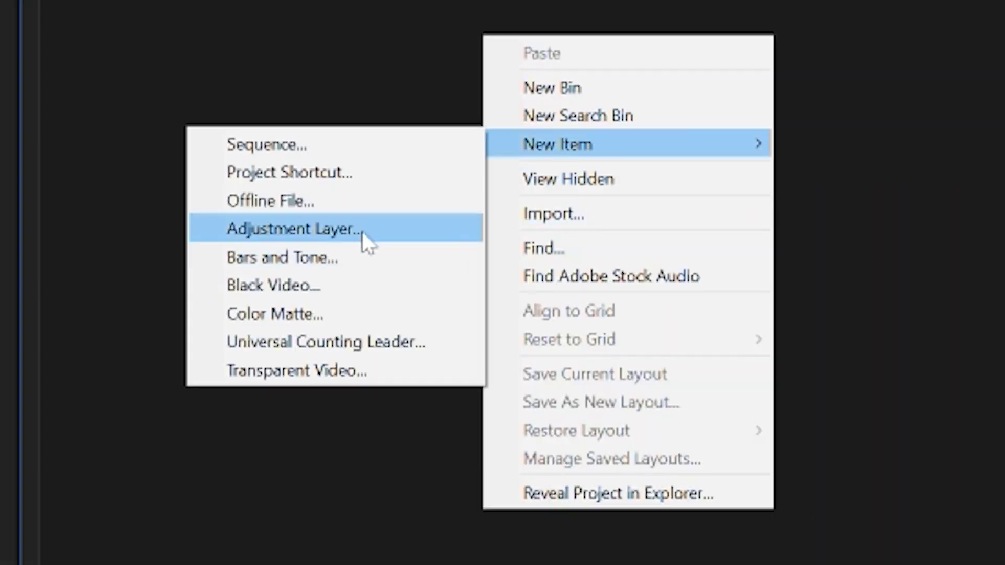
pyautogui.click(363, 231)
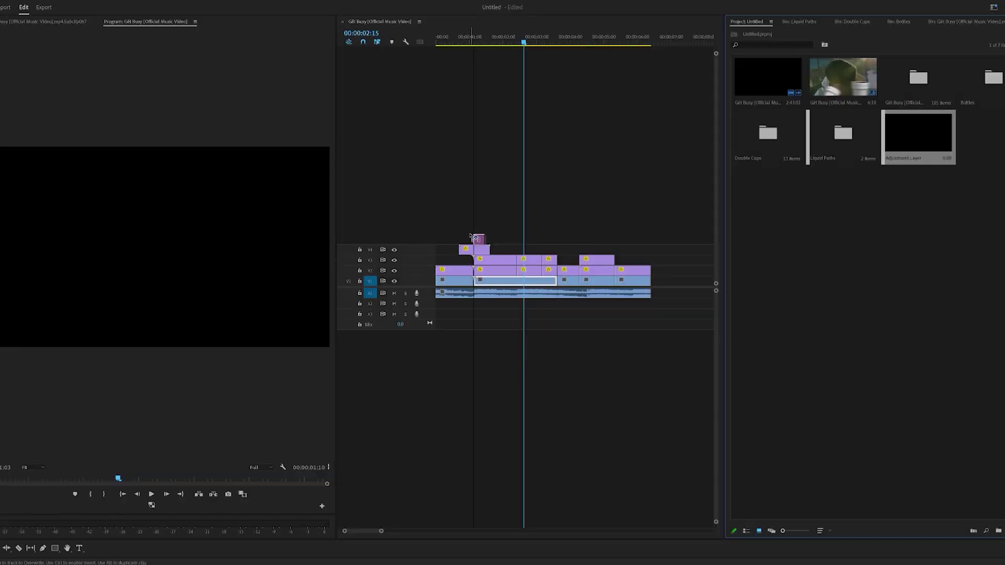
# Place the short adjustment layer on V5 near the end of the first shot and copy it four times along the track
pyautogui.moveTo(470, 235); pyautogui.dragTo(556, 239)
pyautogui.scroll(2, 473, 240)
pyautogui.scroll(1, 476, 242)
pyautogui.moveTo(555, 239); pyautogui.dragTo(598, 240)
pyautogui.moveTo(596, 241); pyautogui.dragTo(689, 239)
pyautogui.press('-')
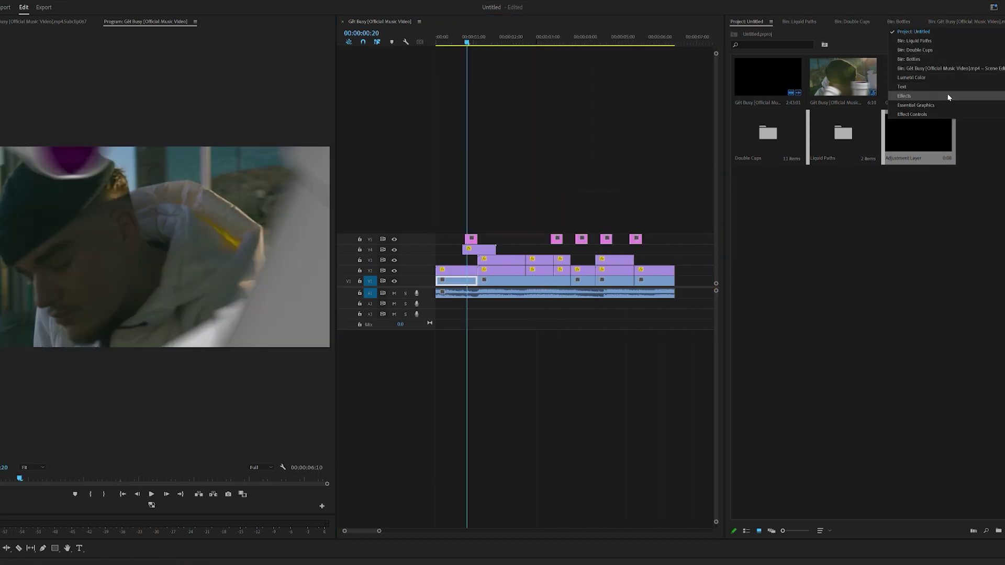
pyautogui.click(908, 97)
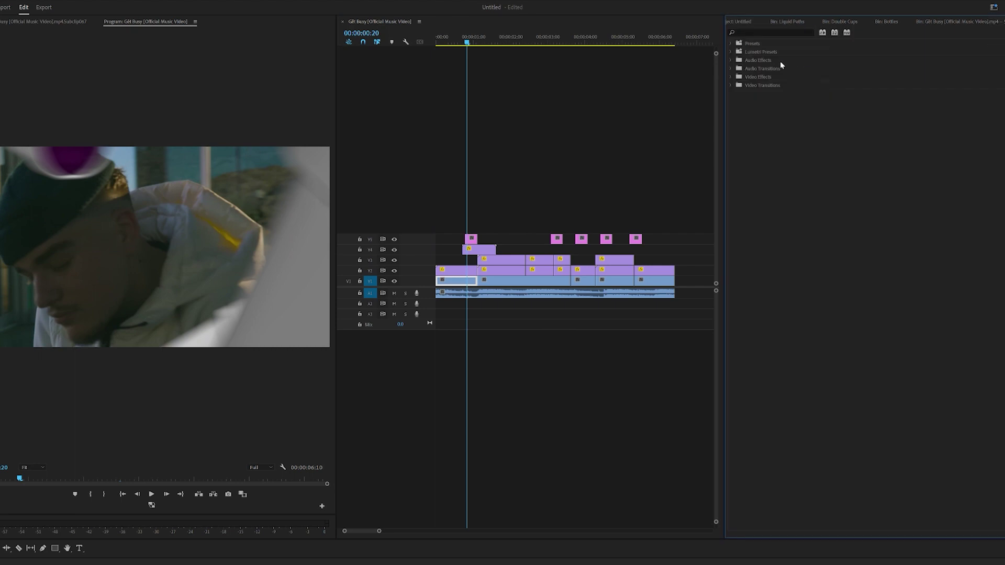
pyautogui.click(740, 44)
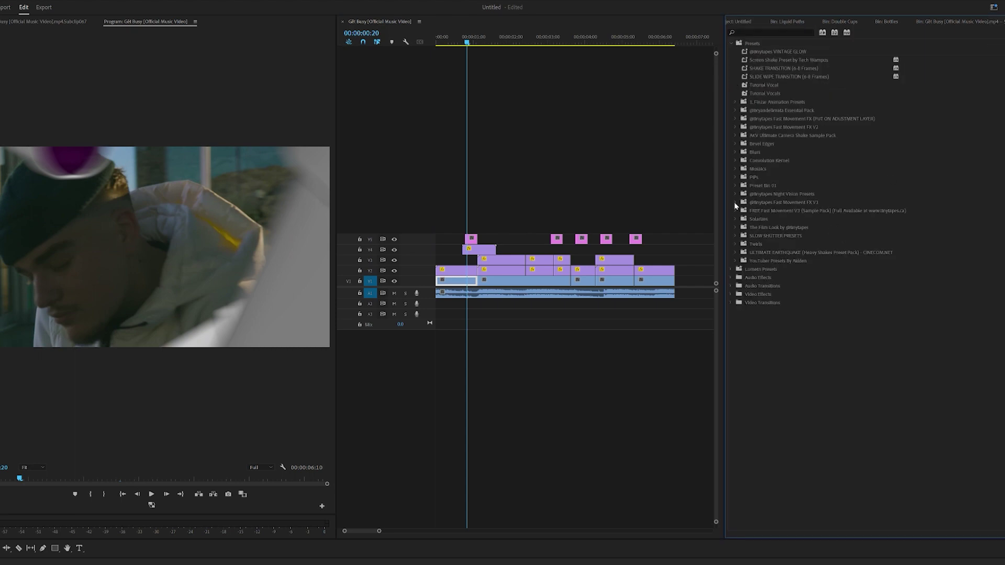
pyautogui.click(736, 202)
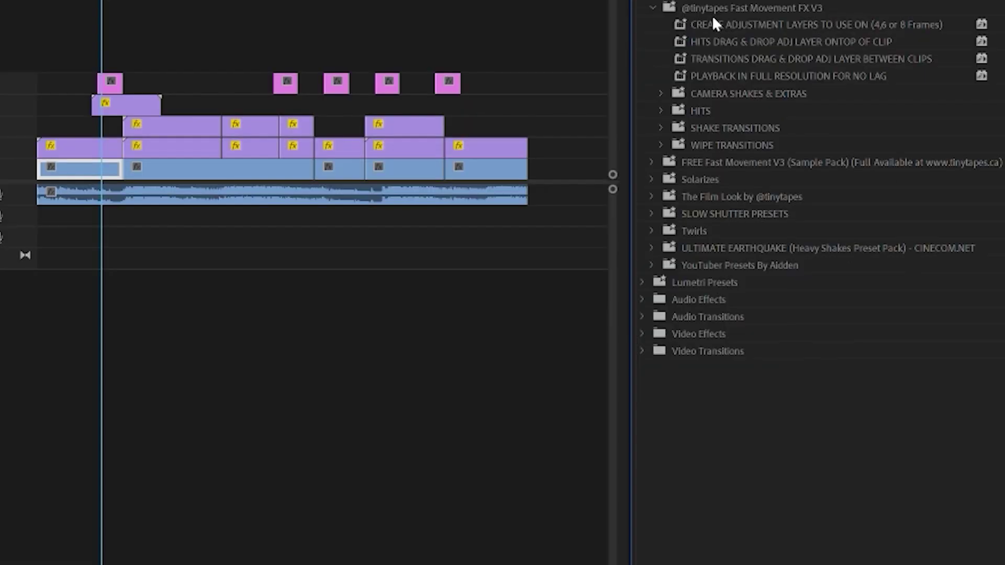
pyautogui.click(660, 93)
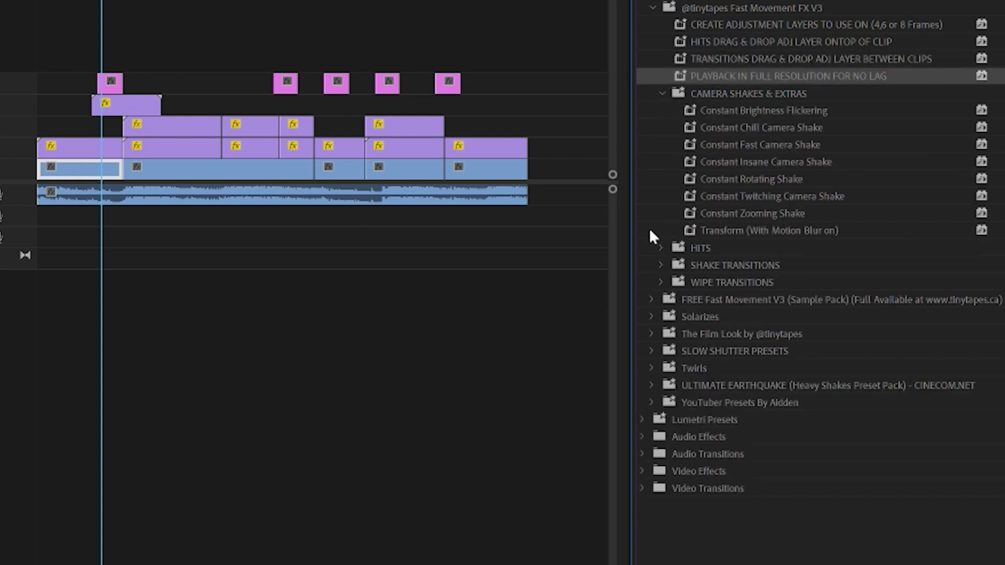
pyautogui.click(662, 248)
pyautogui.click(660, 403)
pyautogui.click(660, 419)
pyautogui.scroll(-4, 997, 362)
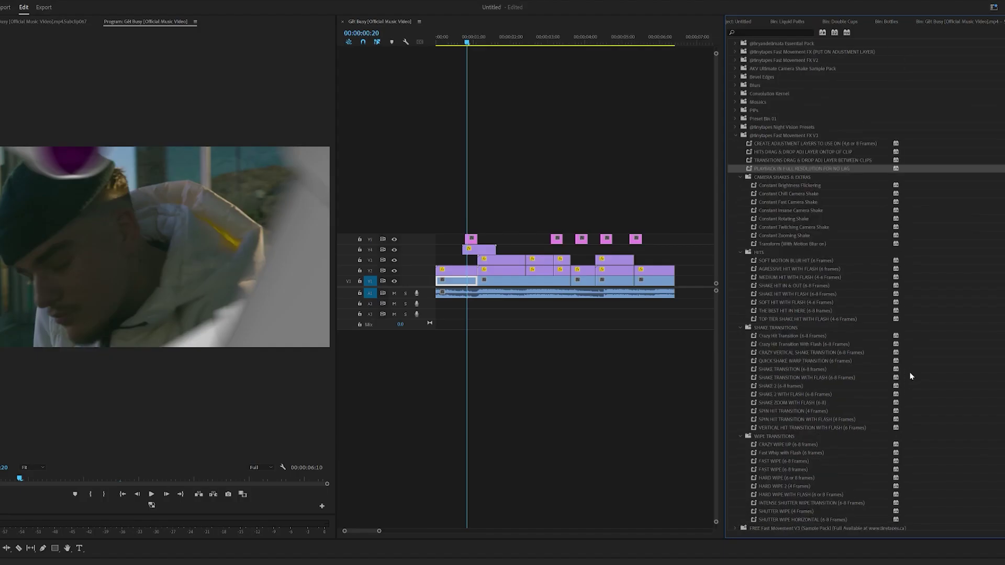
pyautogui.click(838, 316)
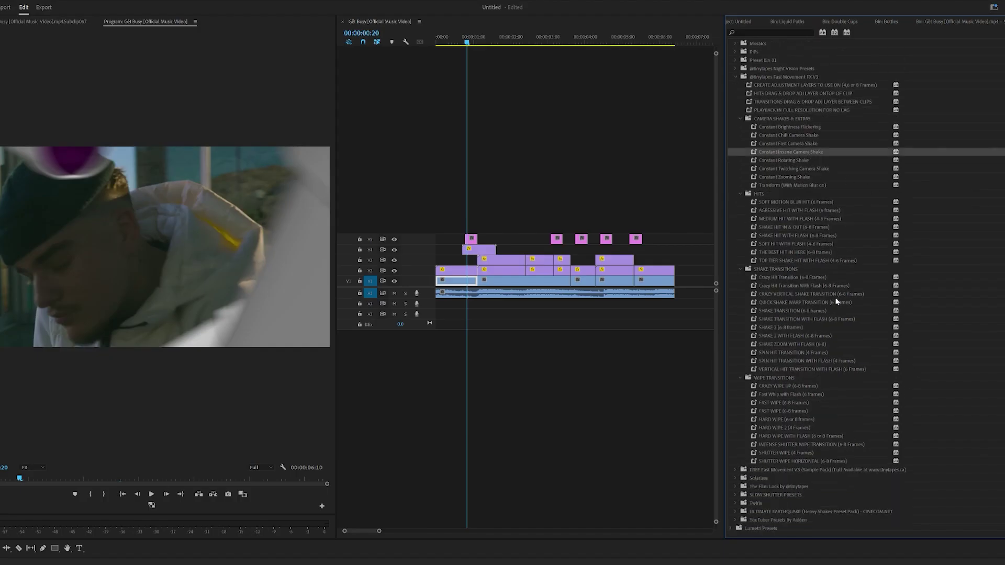
# Position an adjustment layer on V5 over the bottle clip split at 00:00:02:11 and shorten its end
pyautogui.scroll(3, 463, 195)
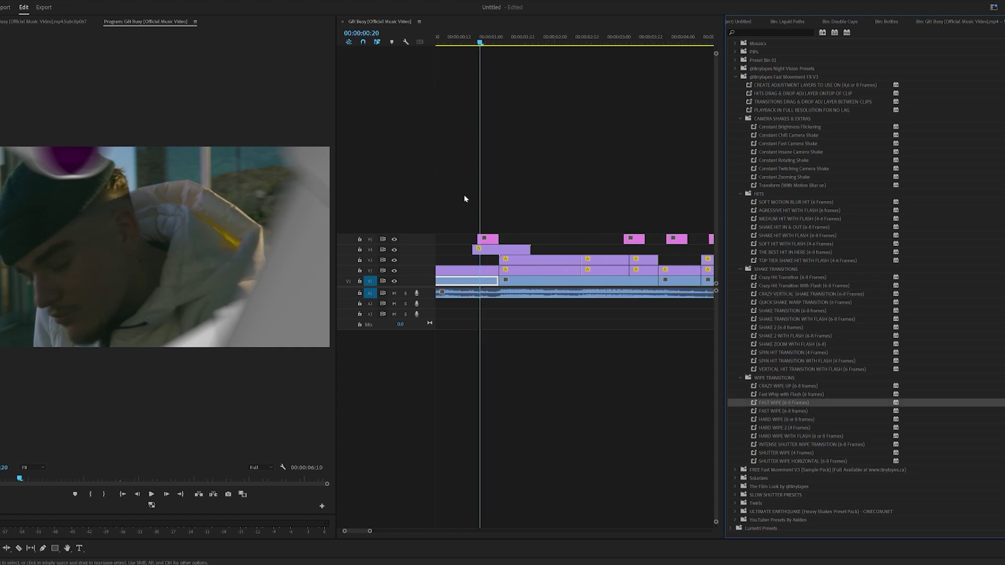
pyautogui.moveTo(501, 239); pyautogui.dragTo(597, 241)
pyautogui.press('=')
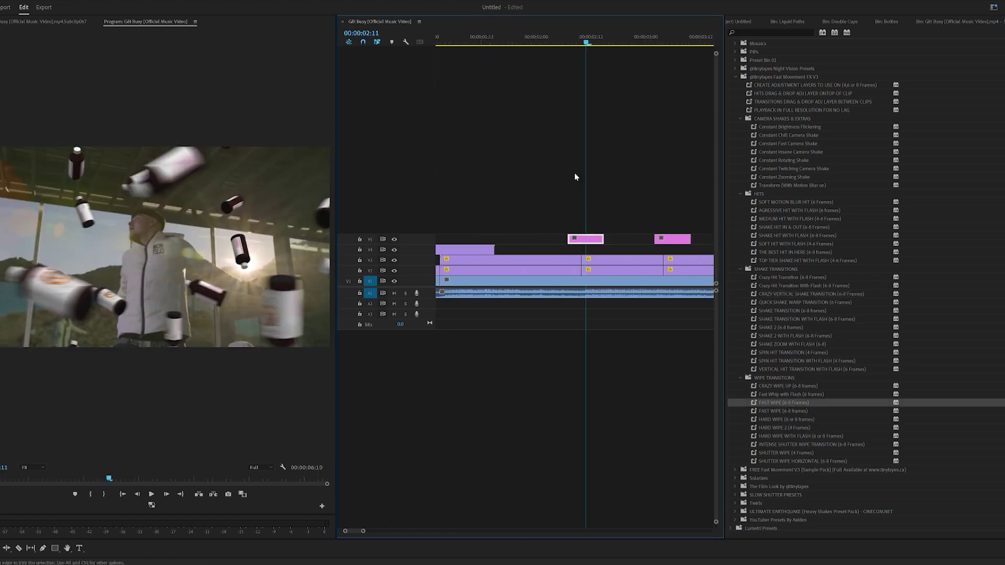
pyautogui.moveTo(570, 39); pyautogui.dragTo(579, 35)
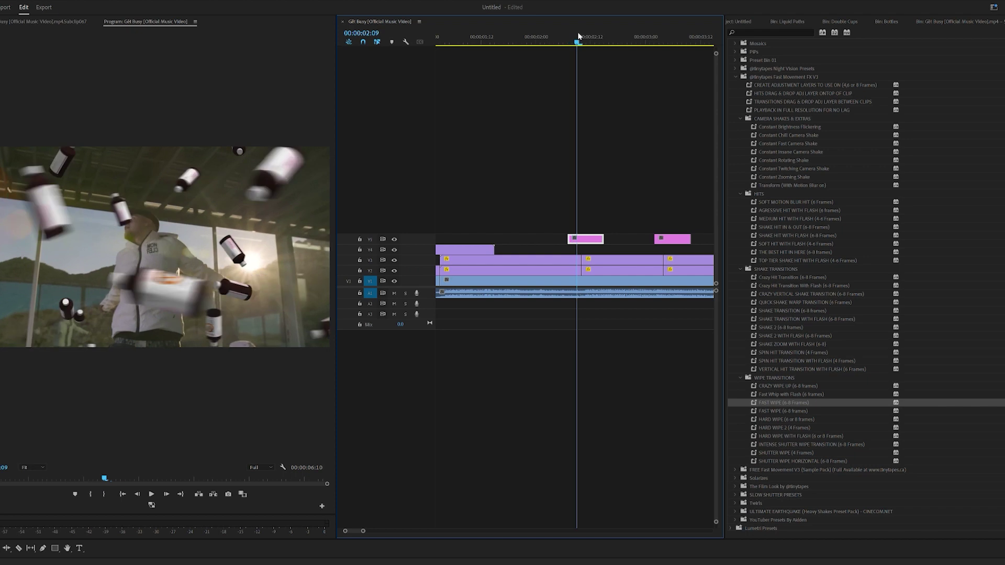
pyautogui.moveTo(568, 239); pyautogui.dragTo(569, 239)
pyautogui.moveTo(590, 241); pyautogui.dragTo(581, 240)
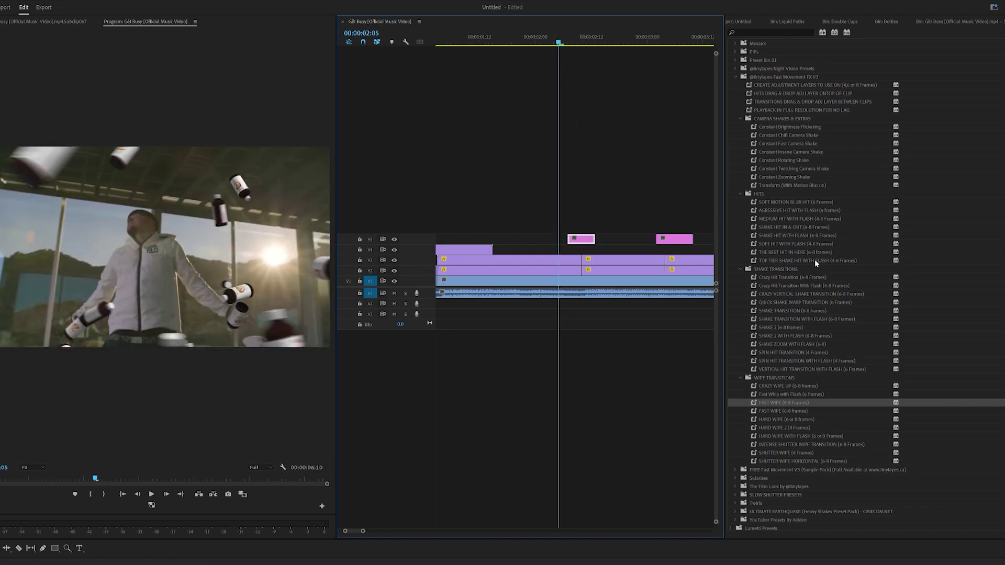
# Apply the AGRESSIVE HIT WITH FLASH (6 frames) preset to the adjustment layer at 00:00:02:11 and play it back
pyautogui.click(794, 209)
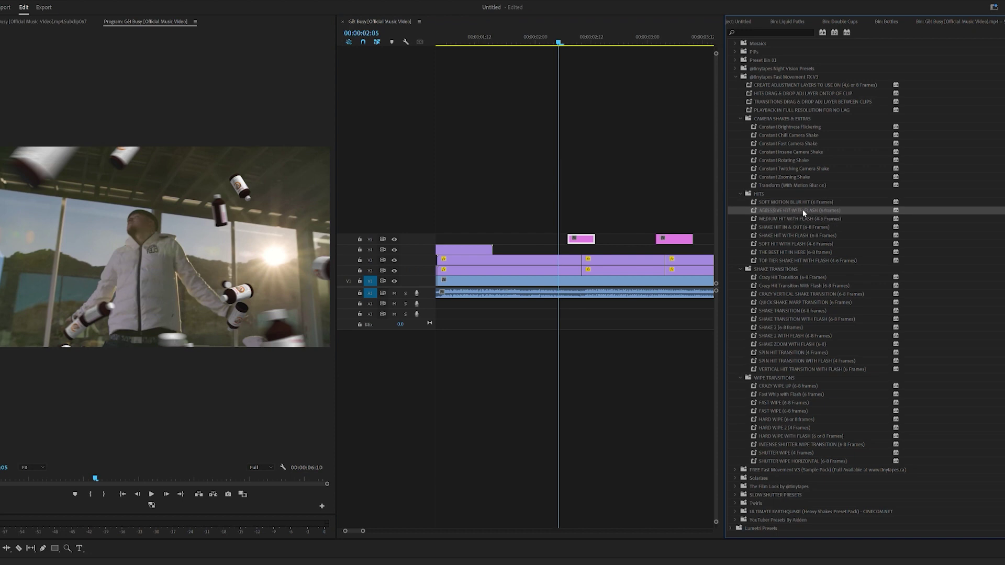
pyautogui.click(545, 35)
pyautogui.press('space')
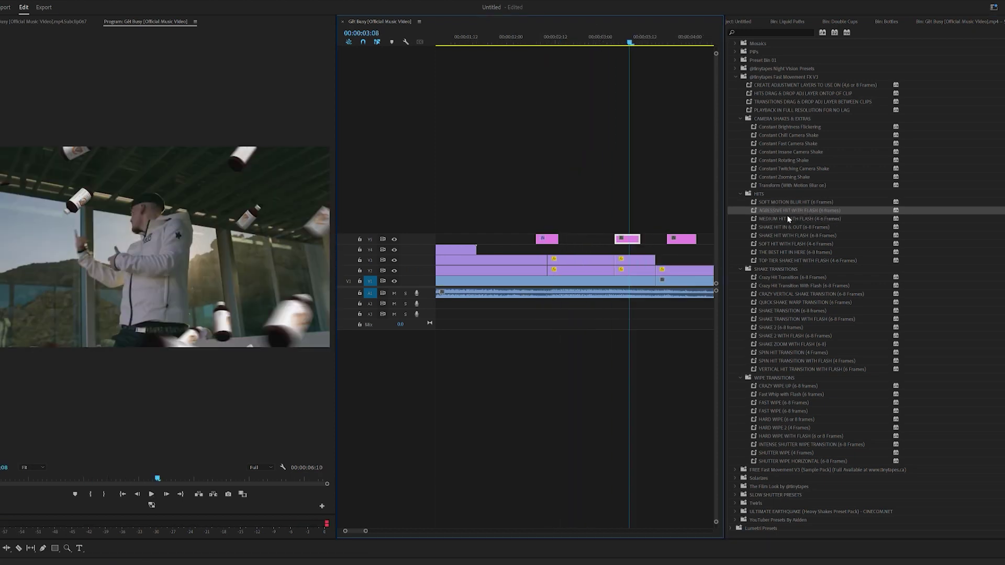
# Apply the SOFT MOTION BLUR HIT (6 Frames) preset to the adjustment layer at the 00:00:03:05 bottle split and play it back
pyautogui.click(801, 206)
pyautogui.moveTo(632, 238); pyautogui.dragTo(631, 239)
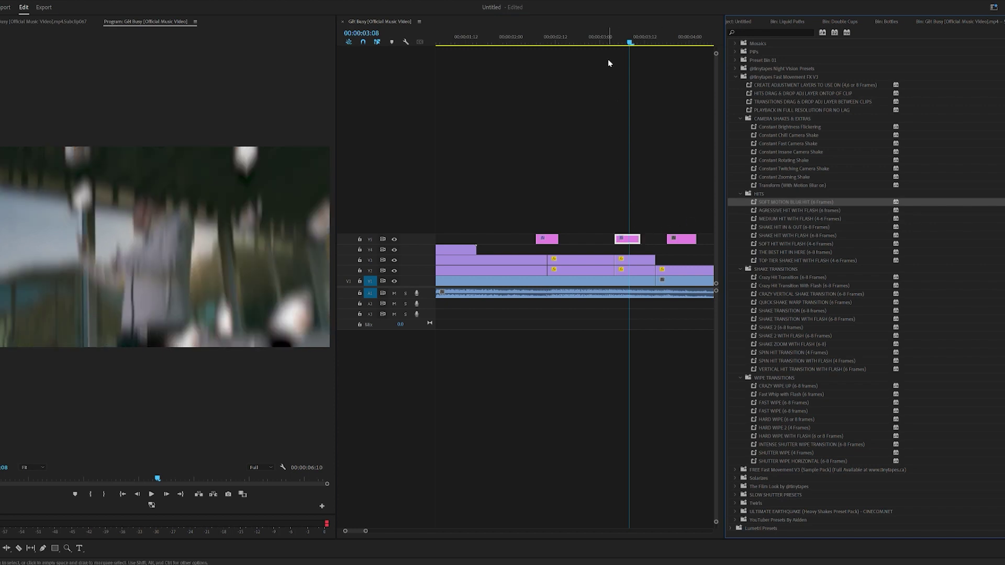
pyautogui.click(529, 38)
pyautogui.press('space')
# Move the soft motion blur adjustment layer on V5 over the cut between the second and third shots and play it back
pyautogui.press('-')
pyautogui.click(529, 41)
pyautogui.click(558, 239)
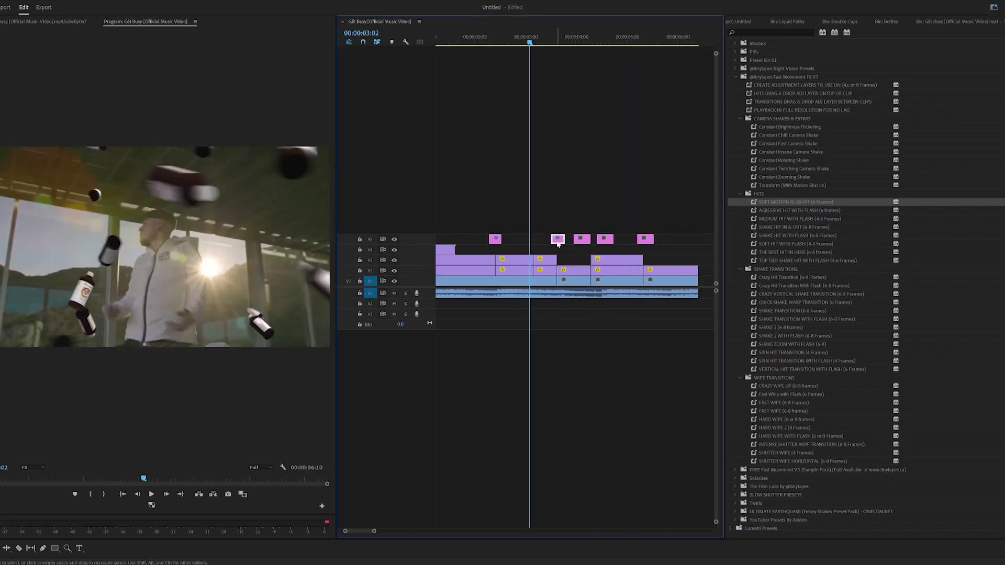
pyautogui.moveTo(538, 38)
pyautogui.mouseDown()
pyautogui.moveTo(558, 47)
pyautogui.moveTo(521, 47)
pyautogui.mouseUp()
pyautogui.press('=')
pyautogui.press('space')
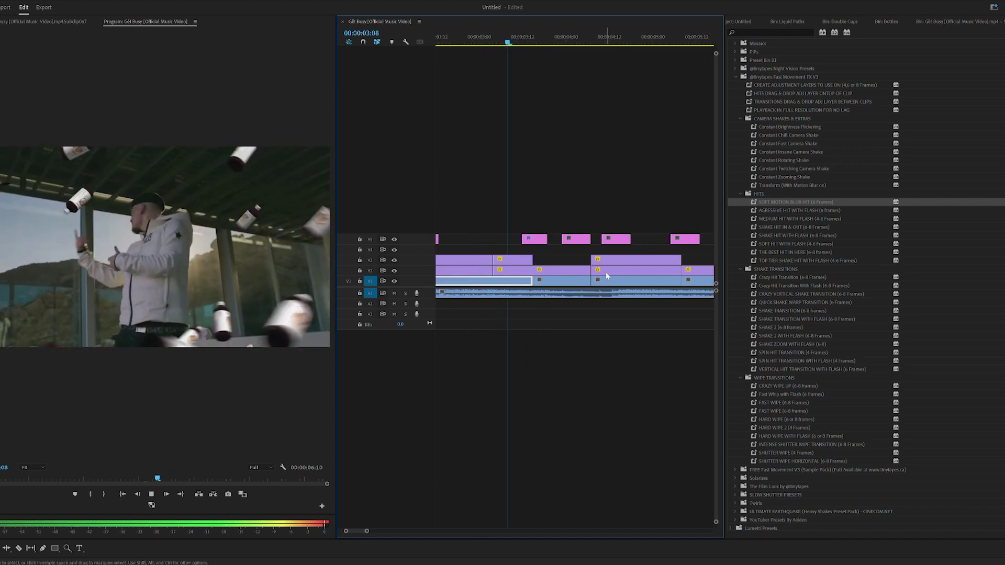
# Center the next adjustment layer on V5 over the cut at 00:00:04:07
pyautogui.click(592, 41)
pyautogui.moveTo(616, 240); pyautogui.dragTo(596, 246)
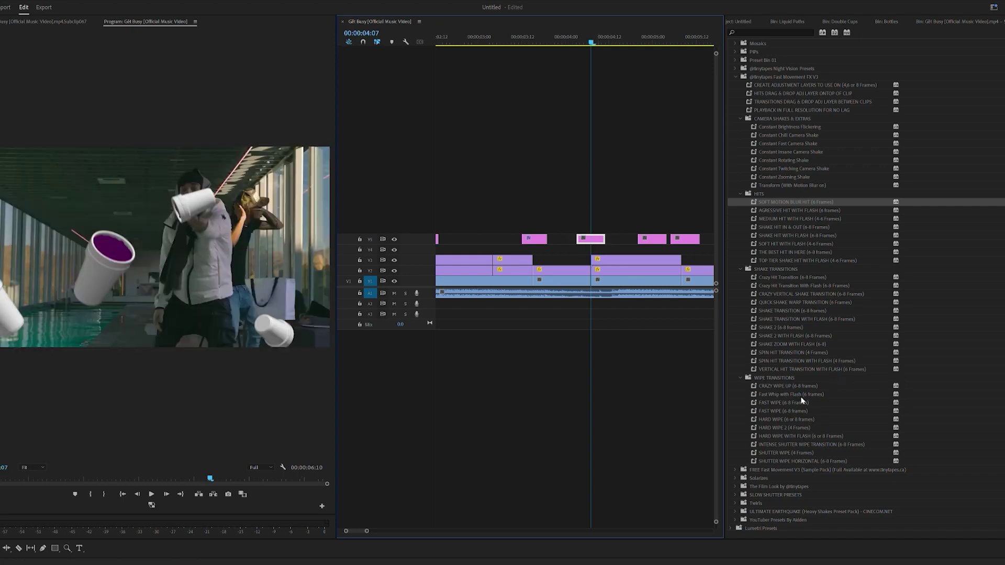
# Apply the second FAST WIPE (6-8 frames) preset to the adjustment layer over the 00:00:04:07 cut and play it back
pyautogui.moveTo(592, 240); pyautogui.dragTo(591, 239)
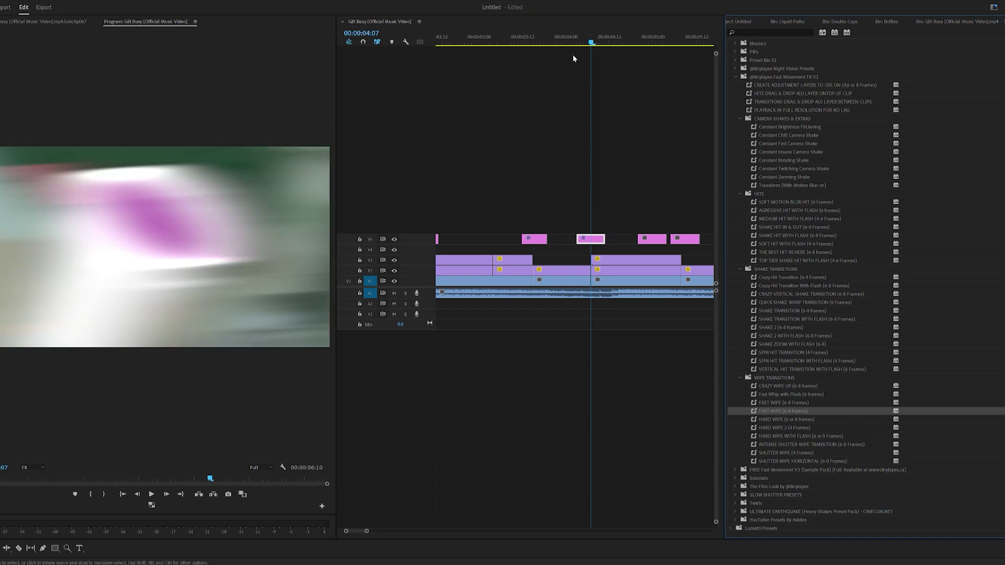
pyautogui.click(573, 34)
pyautogui.press('space')
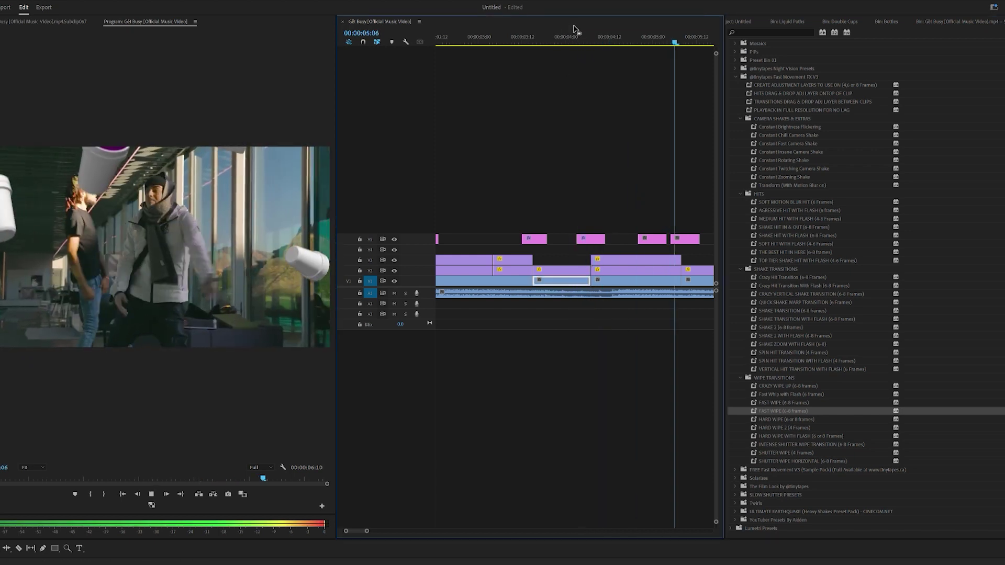
pyautogui.moveTo(567, 39)
pyautogui.mouseDown()
pyautogui.moveTo(611, 57)
pyautogui.moveTo(574, 47)
pyautogui.mouseUp()
pyautogui.click(551, 42)
pyautogui.press('space')
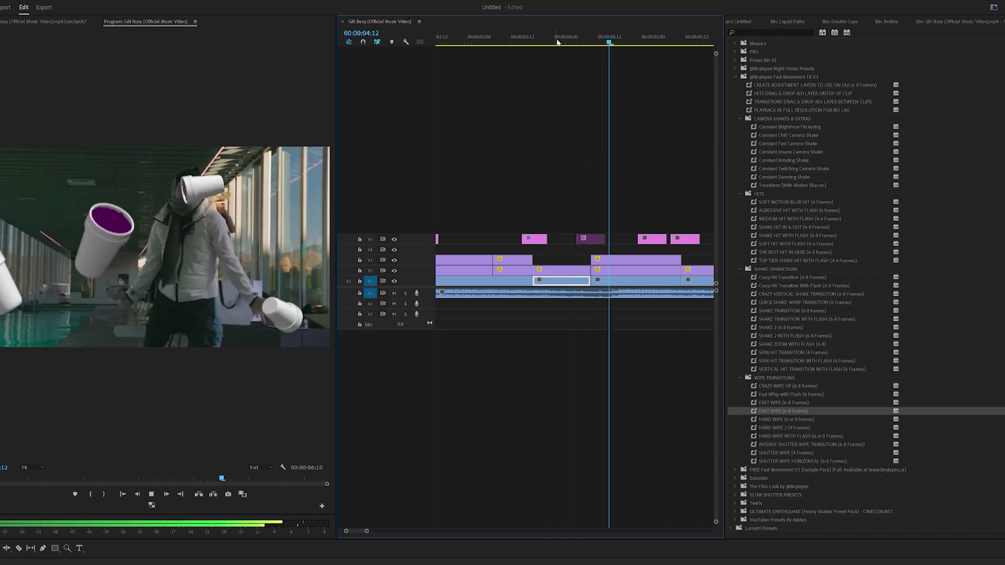
pyautogui.press('space')
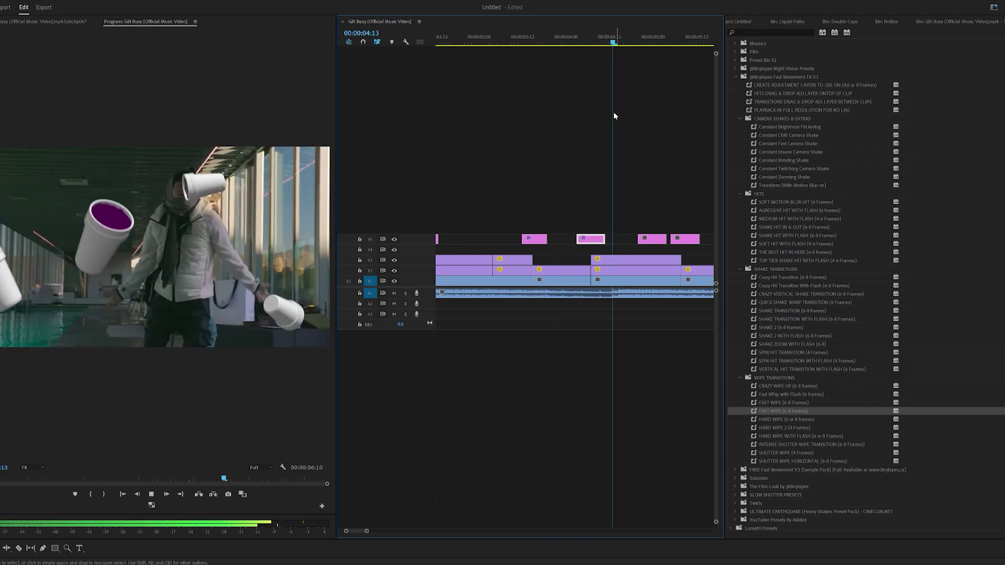
pyautogui.press('space')
# Move the next V5 adjustment layer over the cut between the last two shots and apply SHAKE TRANSITION WITH FLASH (6-8 Frames) to it
pyautogui.scroll(-2, 641, 198)
pyautogui.moveTo(572, 239); pyautogui.dragTo(605, 238)
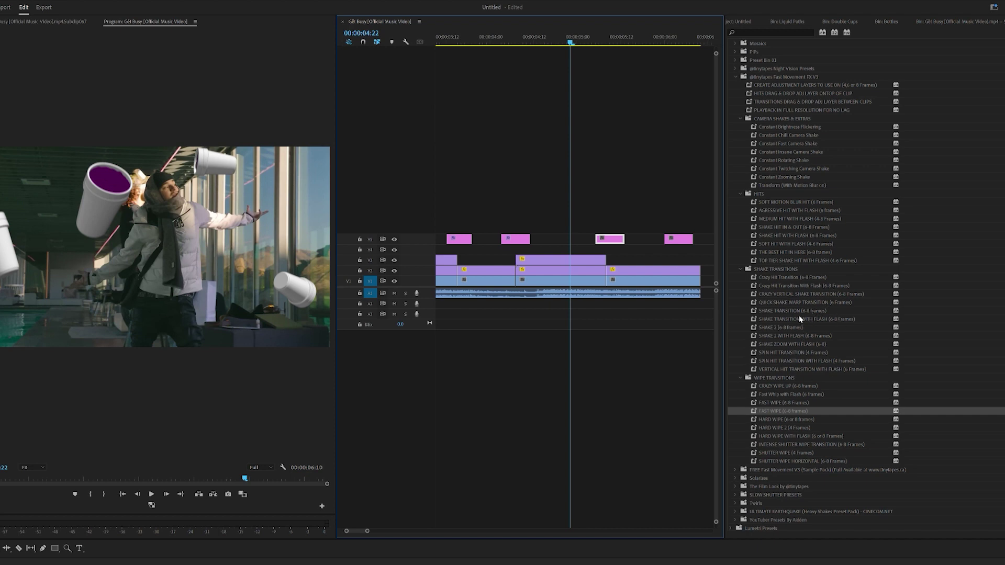
pyautogui.moveTo(798, 319); pyautogui.dragTo(617, 249)
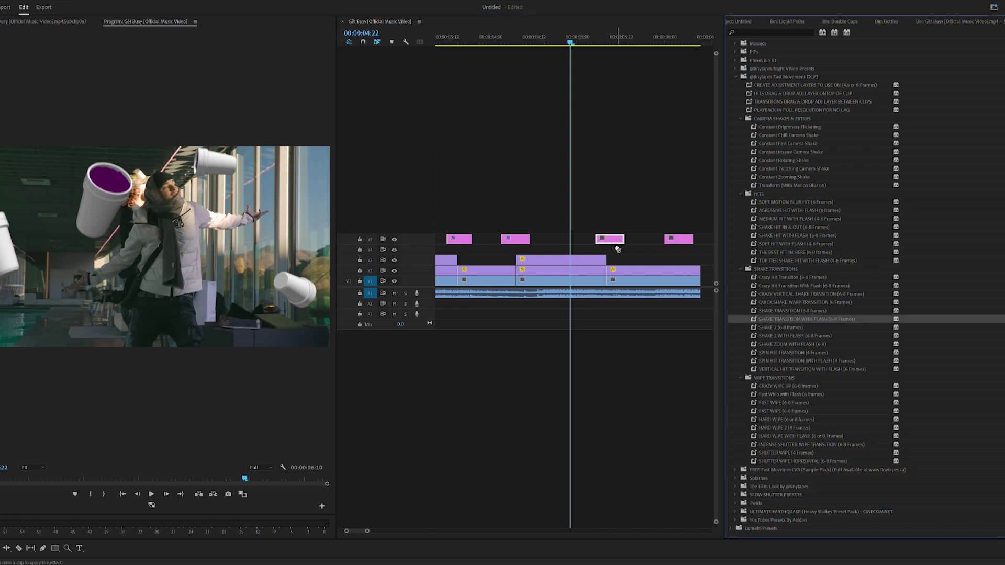
# Scrub and play back the shake transition with flash over the cut between the last two shots
pyautogui.click(576, 33)
pyautogui.press('space')
pyautogui.click(576, 33)
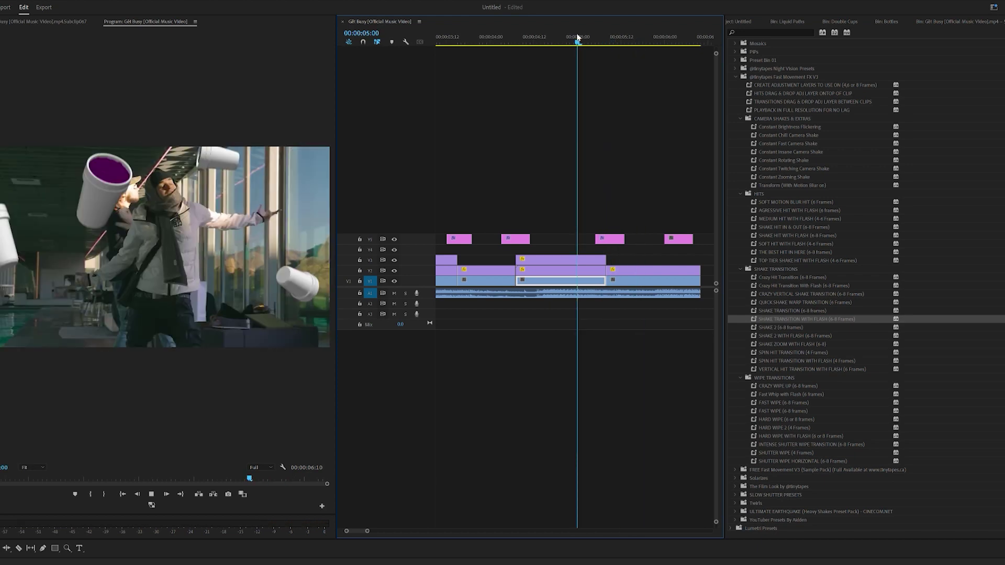
pyautogui.moveTo(576, 33); pyautogui.dragTo(589, 41)
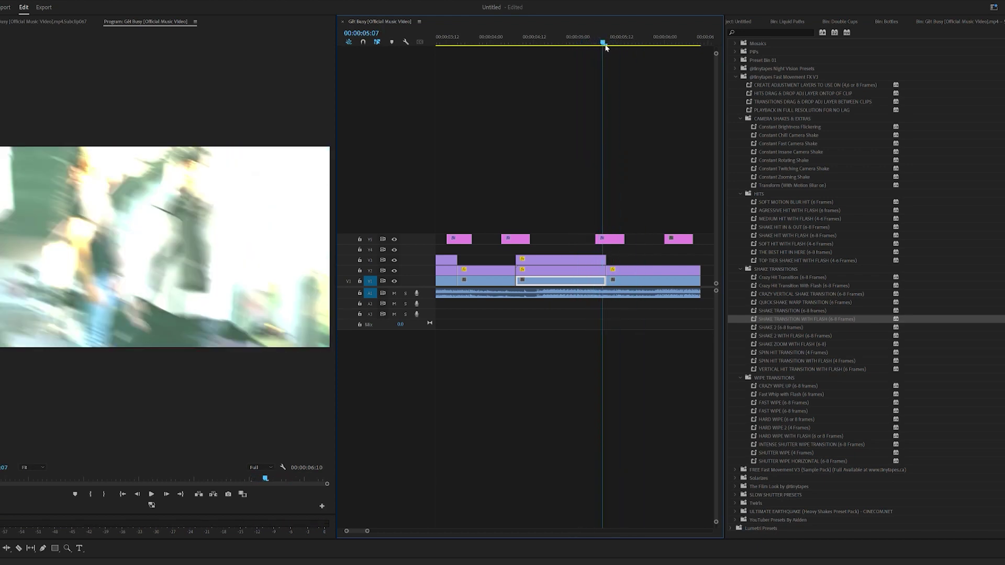
pyautogui.click(613, 238)
pyautogui.press('space')
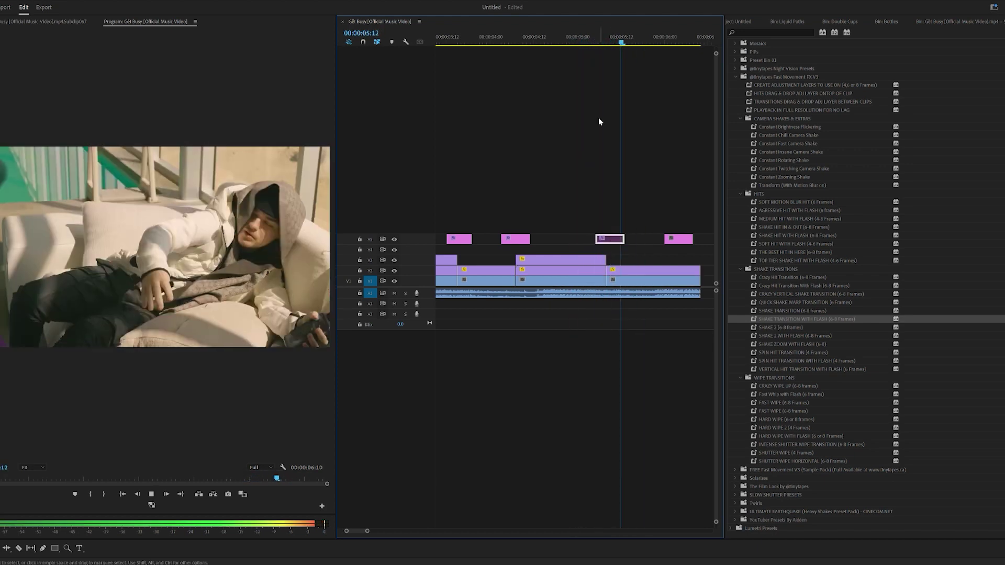
# Fit the whole sequence in the timeline and play the finished edit from the beginning
pyautogui.press('\\')
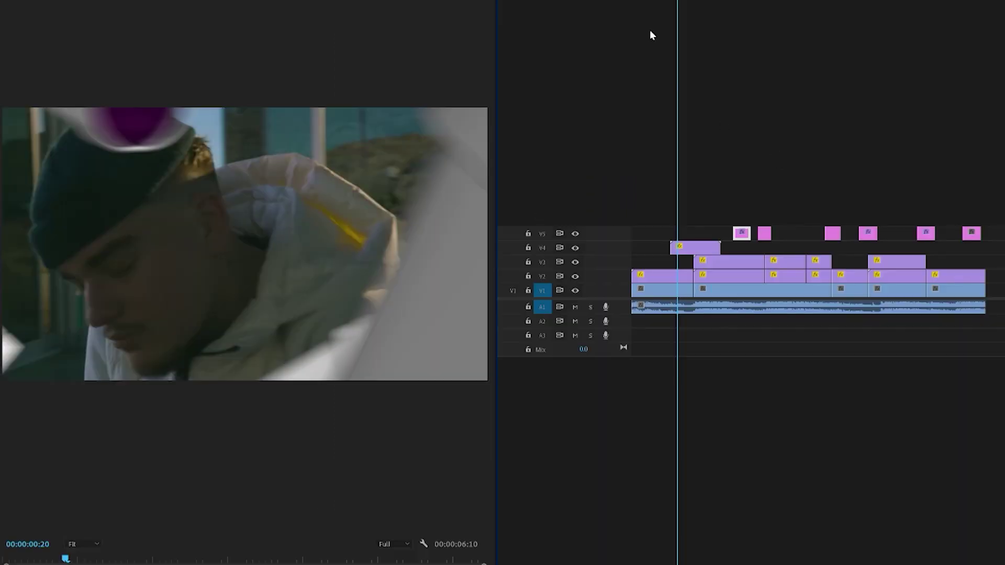
pyautogui.press('Home')
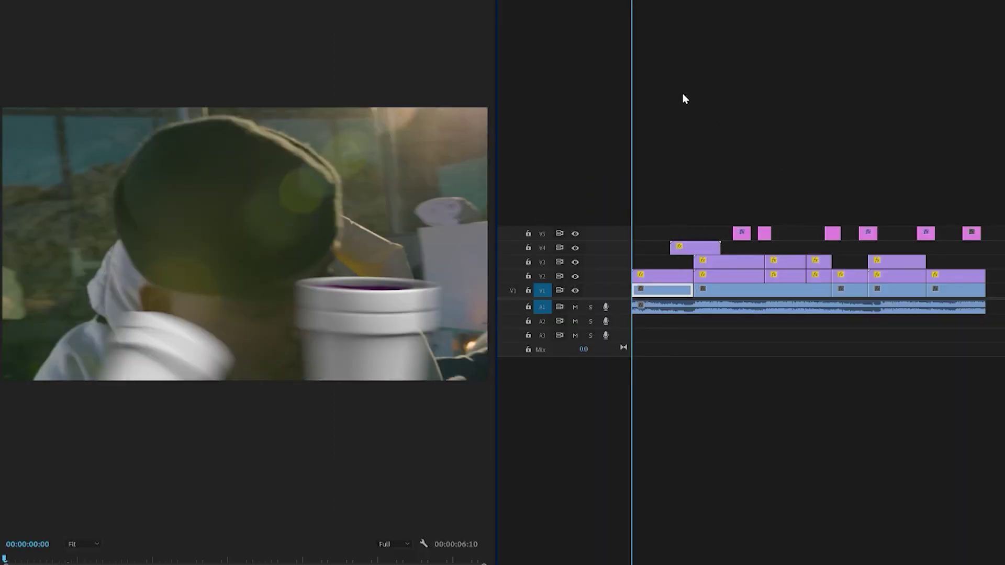
pyautogui.press('space')
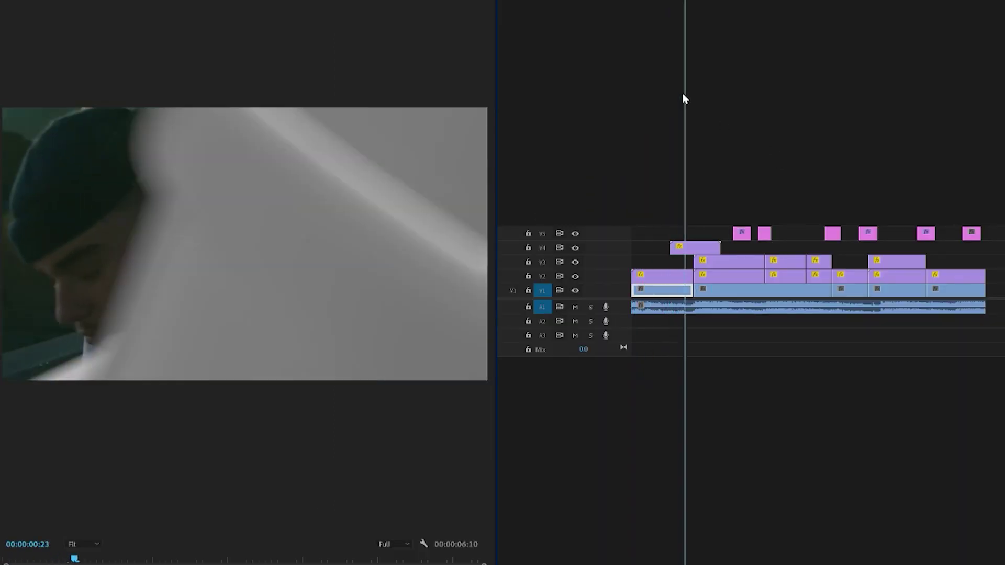